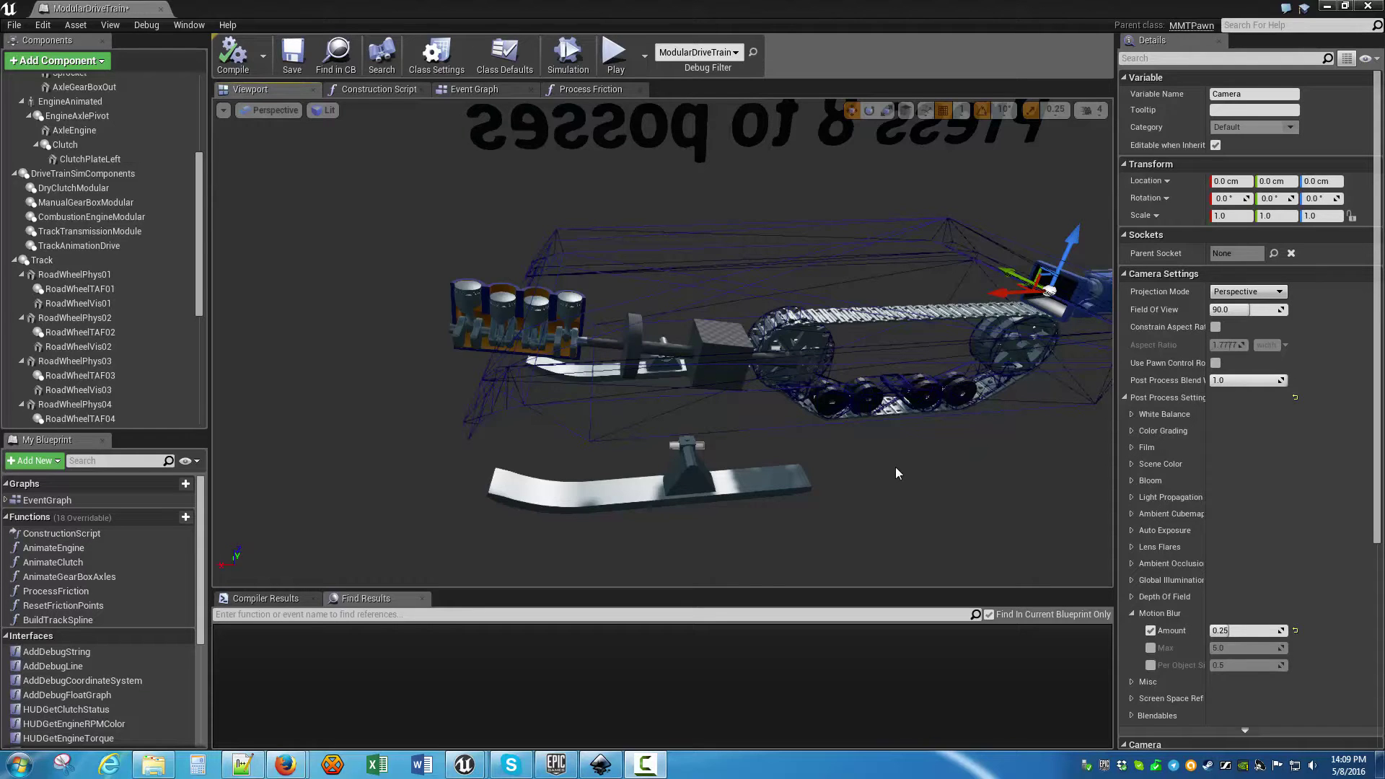
# Inspect the engine, clutch plate, gearbox and sprocket in the model, plus the simulation components from DryClutchModular to TrackTransmissionModule
pyautogui.moveTo(885, 450)
pyautogui.mouseDown(button='right')
pyautogui.moveTo(889, 463)
pyautogui.moveTo(920, 459)
pyautogui.moveTo(910, 446)
pyautogui.moveTo(888, 479)
pyautogui.moveTo(917, 470)
pyautogui.moveTo(878, 474)
pyautogui.moveTo(902, 465)
pyautogui.mouseUp(button='right')
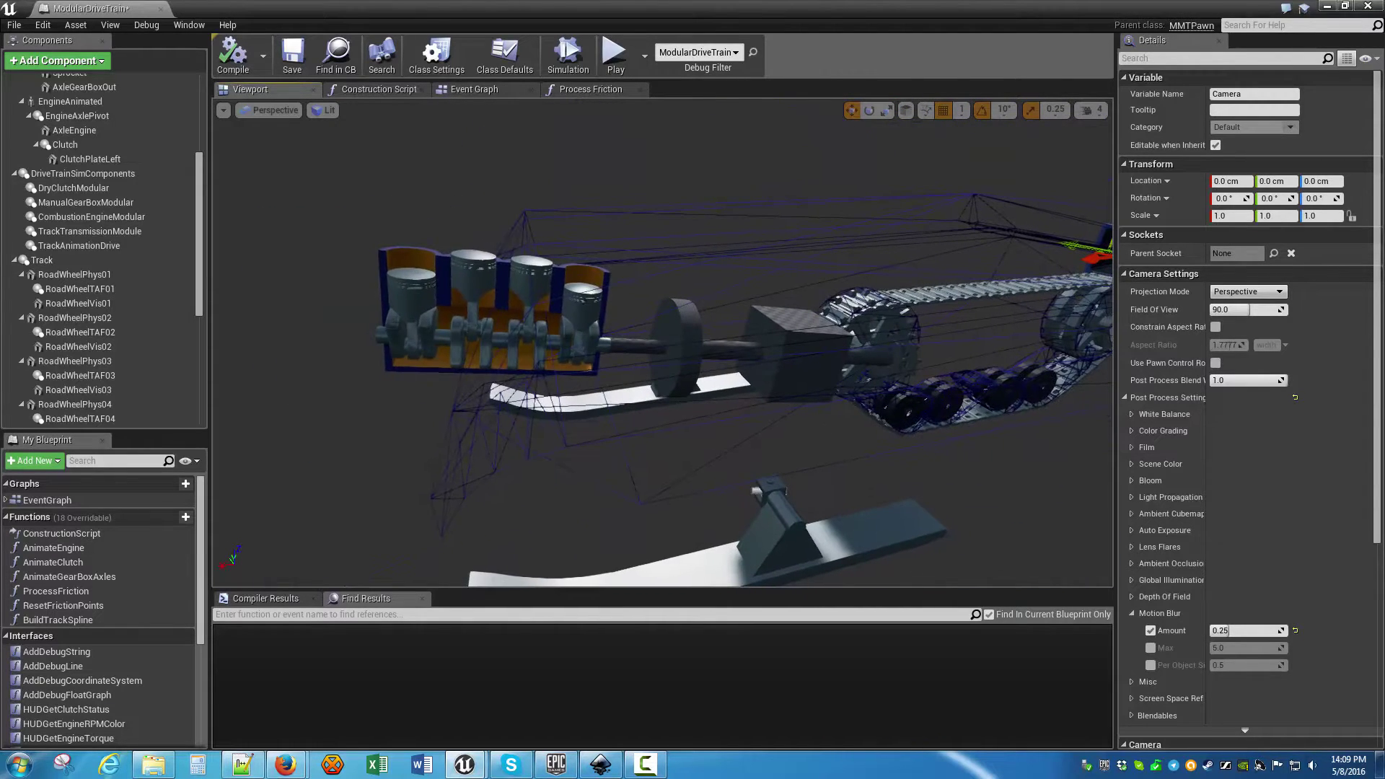
pyautogui.click(533, 340)
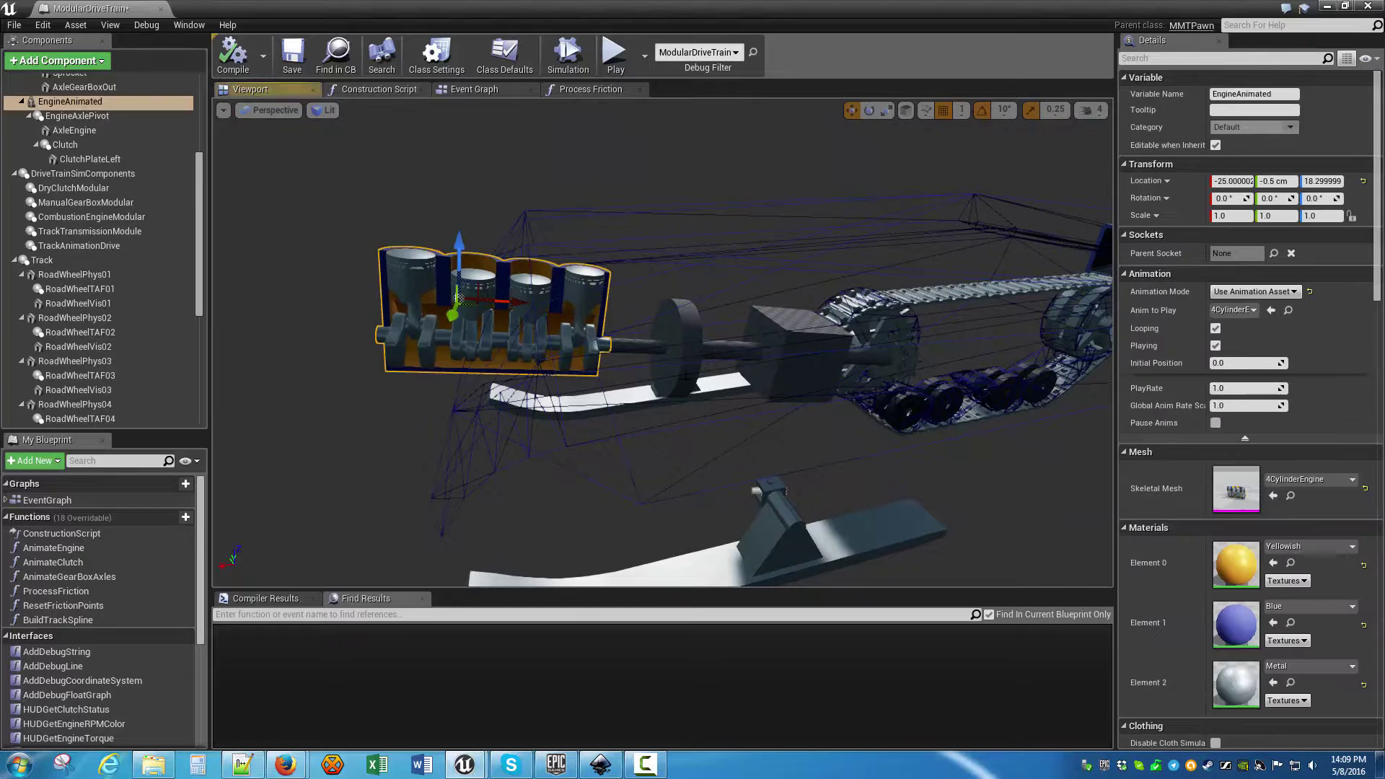
pyautogui.click(681, 316)
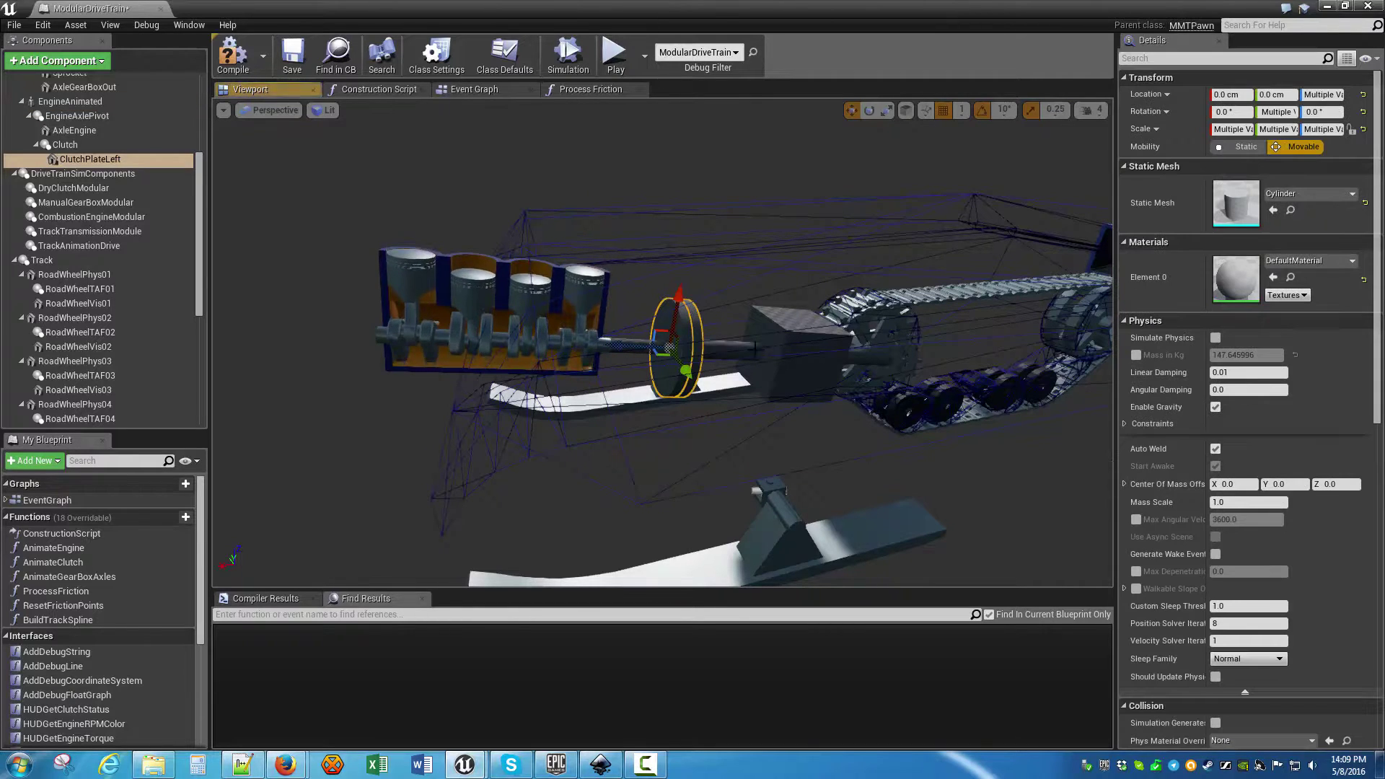
pyautogui.moveTo(681, 316); pyautogui.dragTo(657, 312, button='right')
pyautogui.click(628, 381)
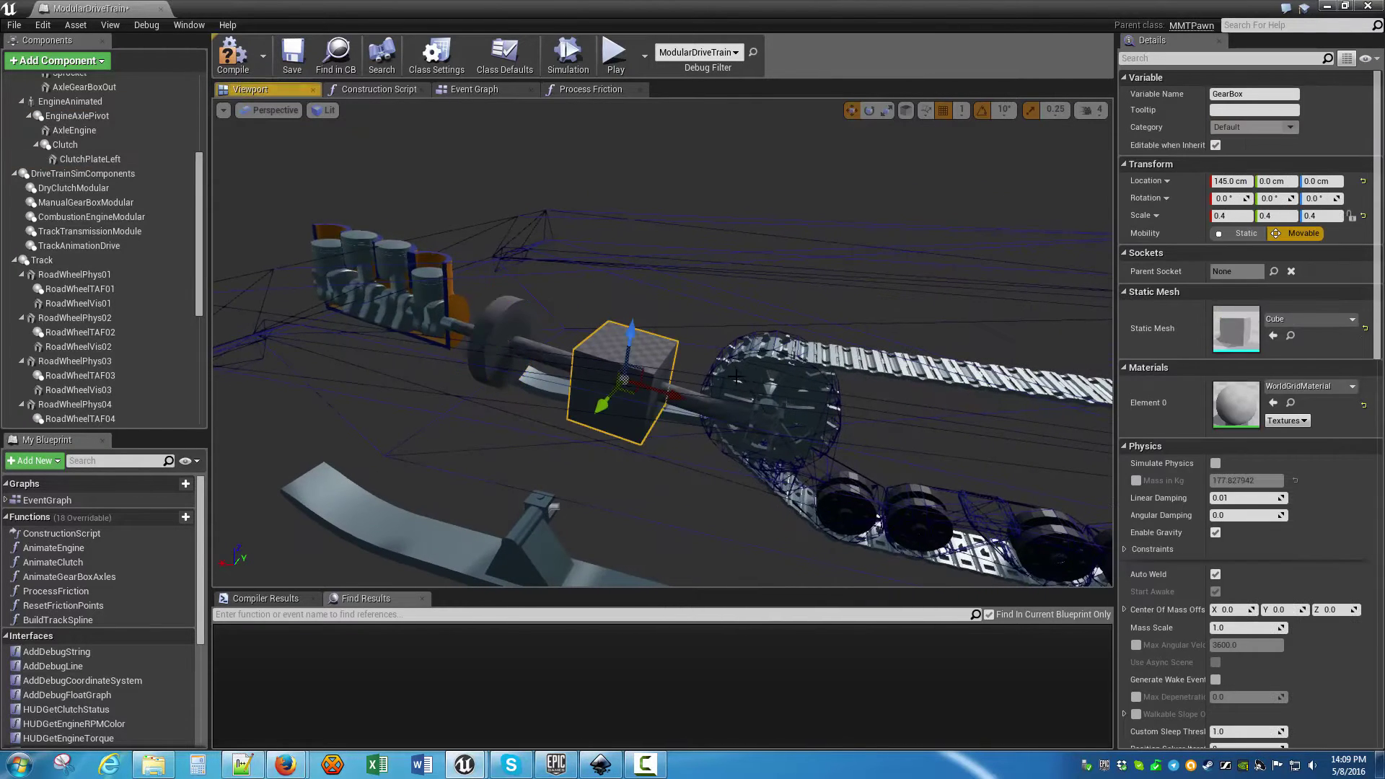
pyautogui.moveTo(734, 378); pyautogui.dragTo(743, 399, button='right')
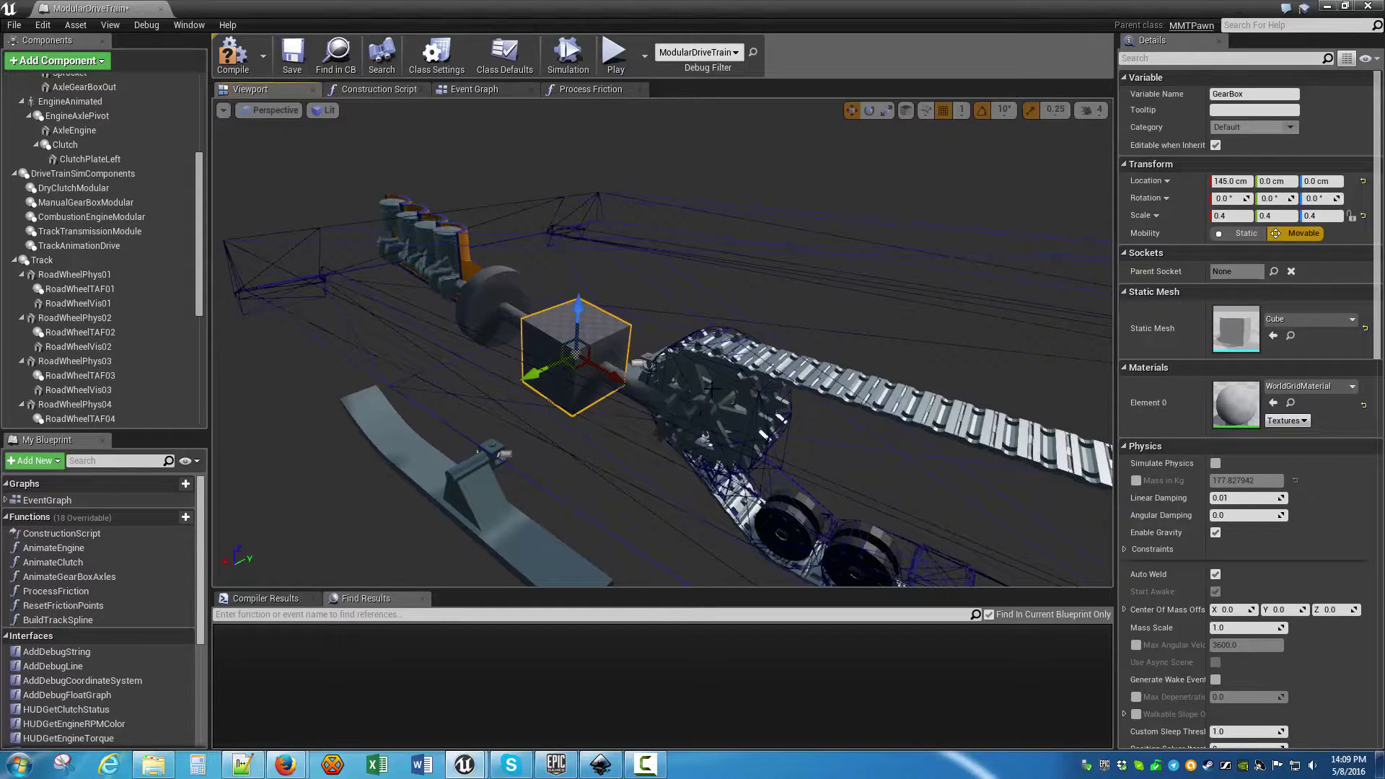
pyautogui.click(711, 397)
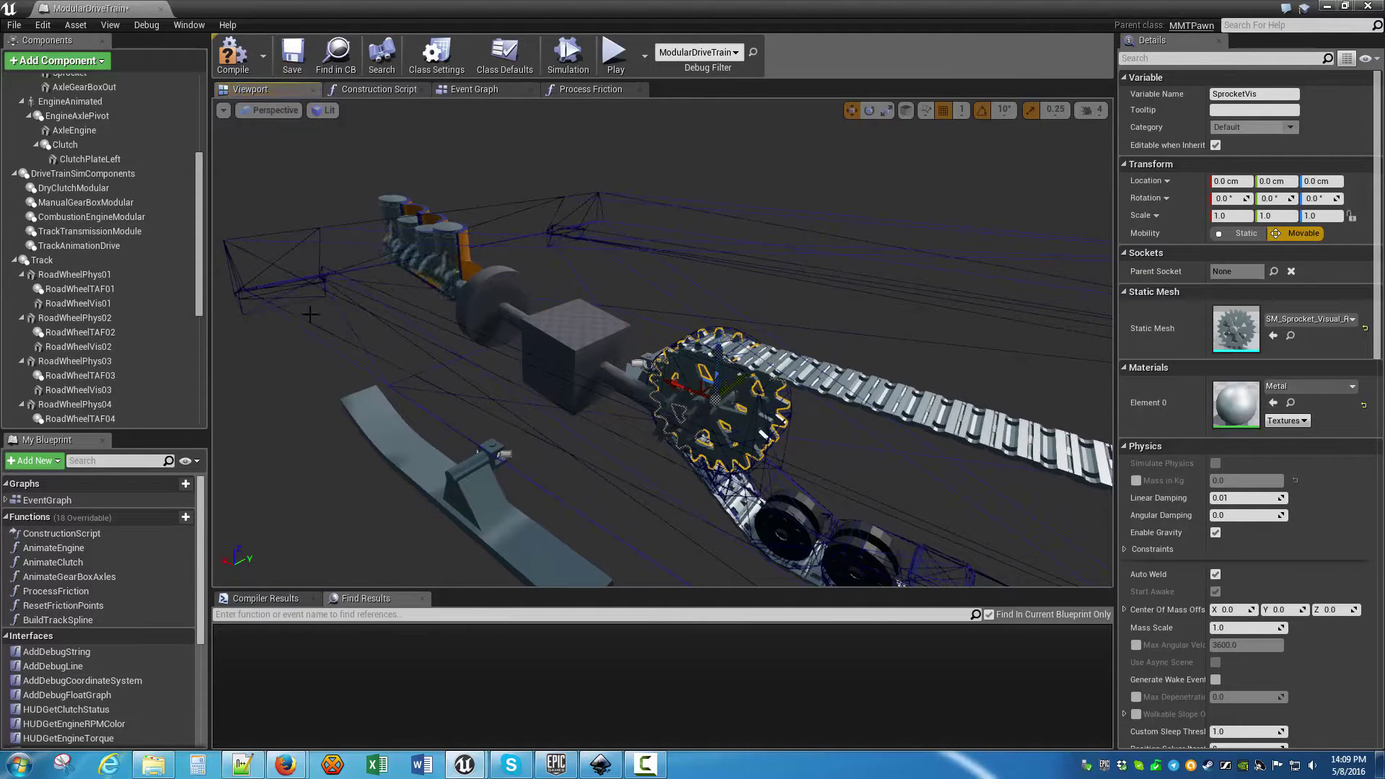
pyautogui.moveTo(310, 315); pyautogui.dragTo(405, 303, button='right')
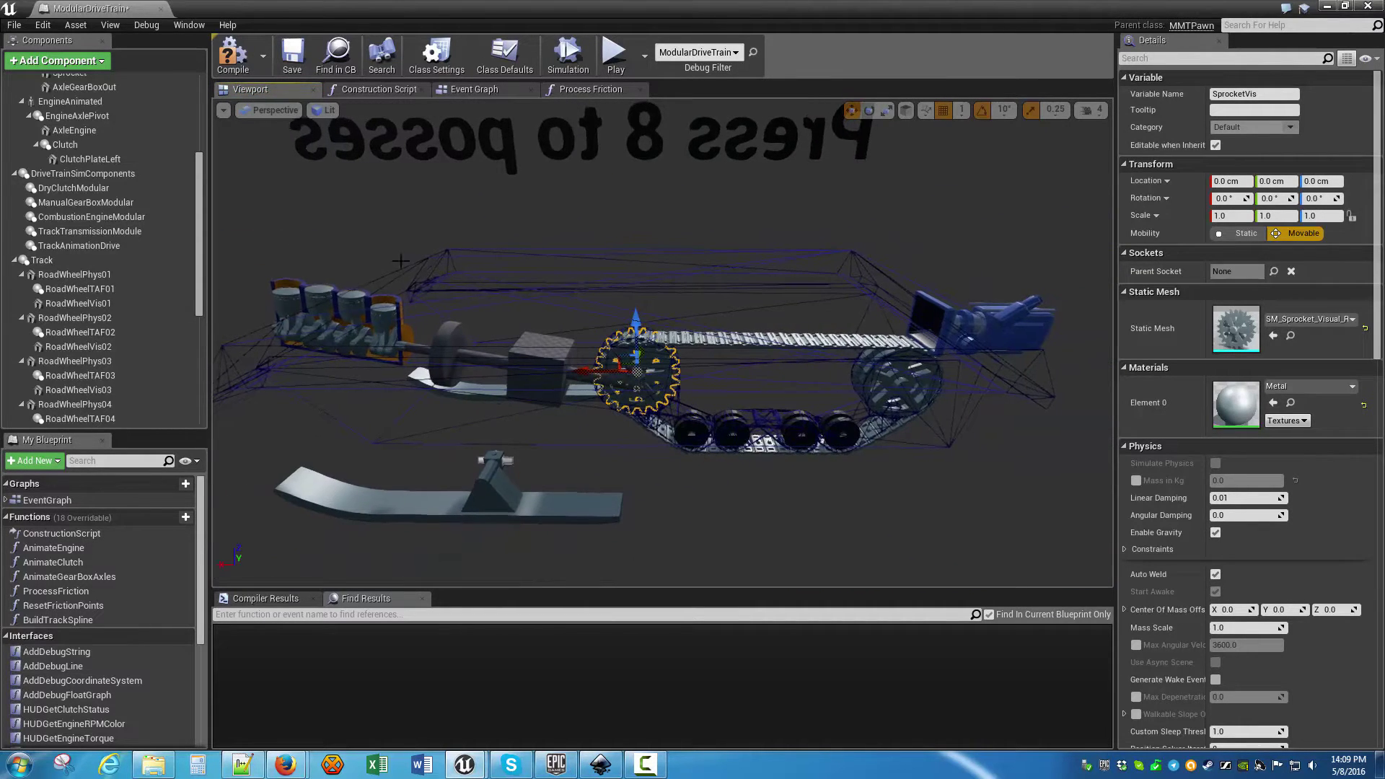
pyautogui.click(73, 187)
pyautogui.keyDown('shift'); pyautogui.click(89, 231); pyautogui.keyUp('shift')
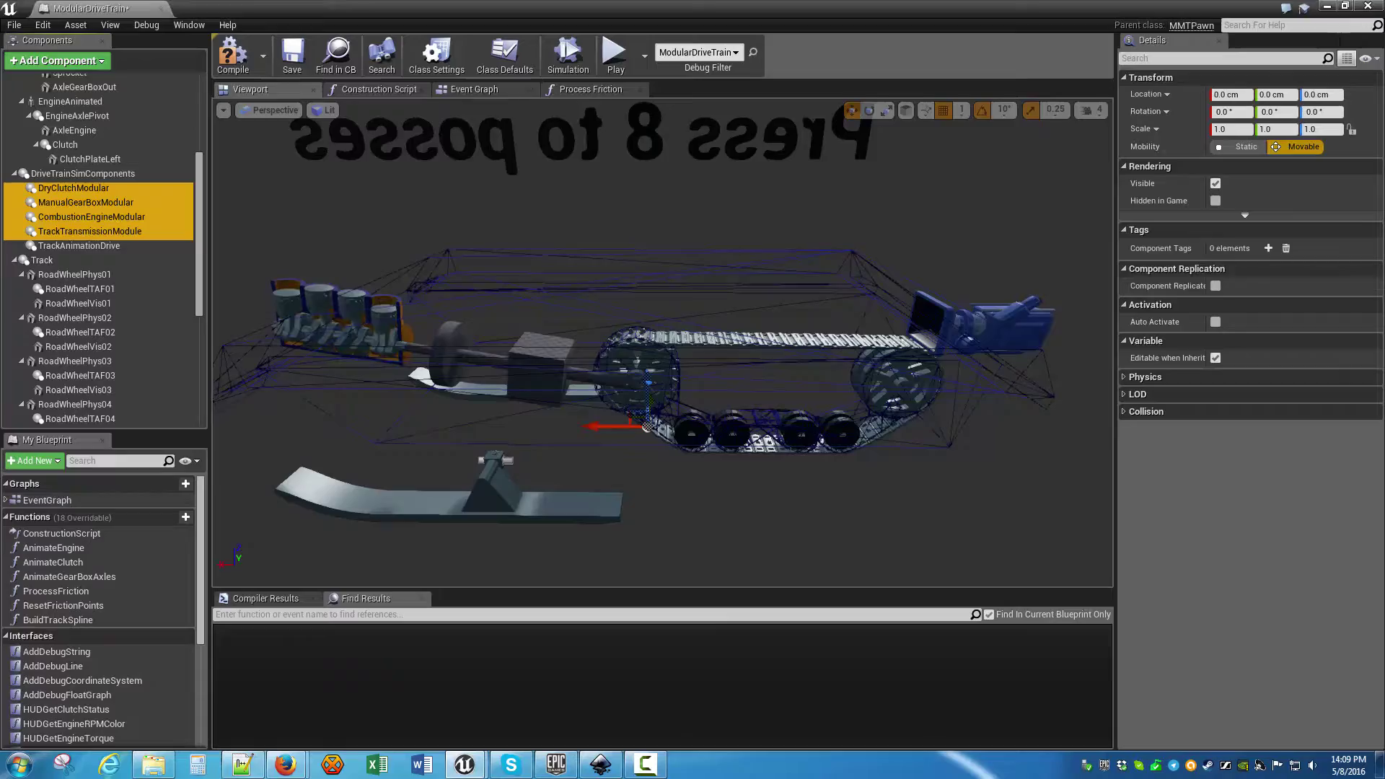
# Switch to the LandVehicles level, play it in the editor, and possess the modular drive train vehicle
pyautogui.click(1329, 6)
pyautogui.click(706, 71)
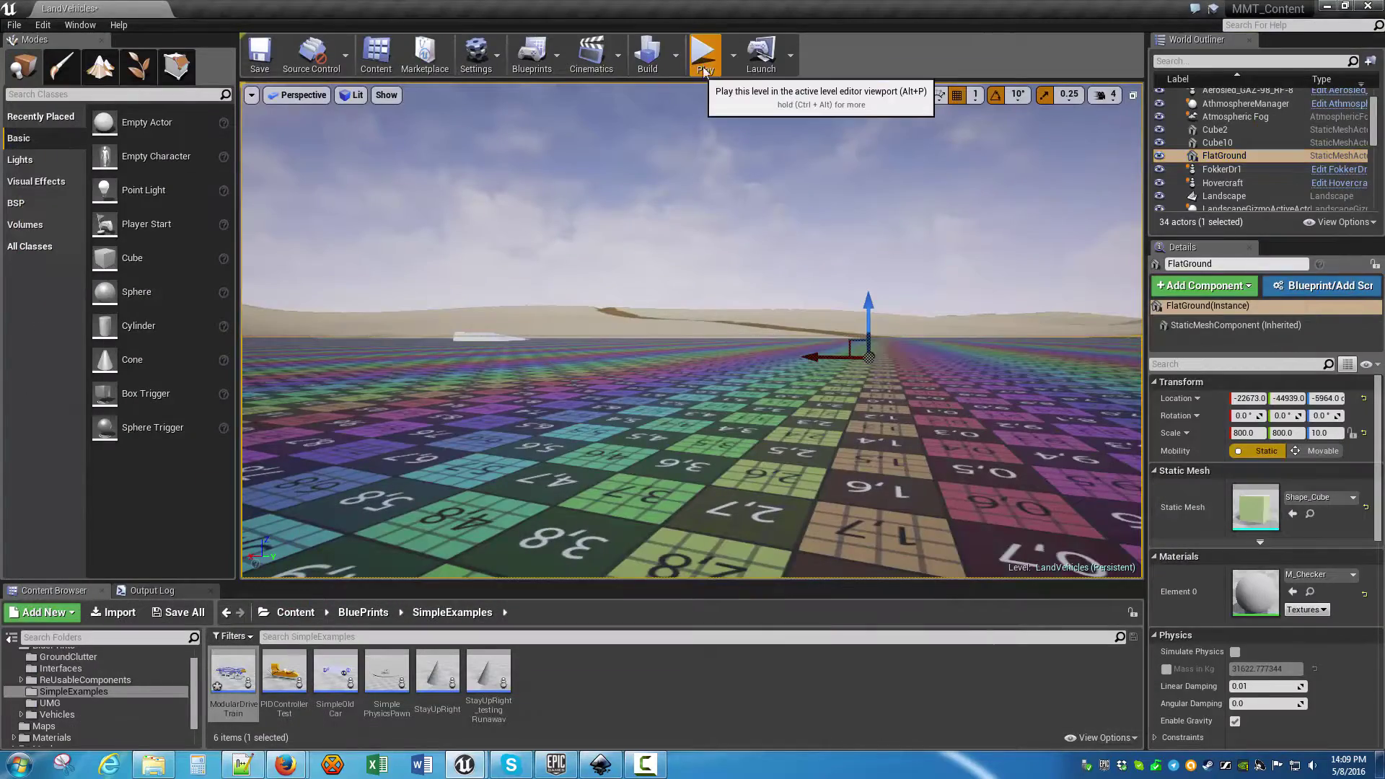
pyautogui.click(704, 70)
pyautogui.press('6')
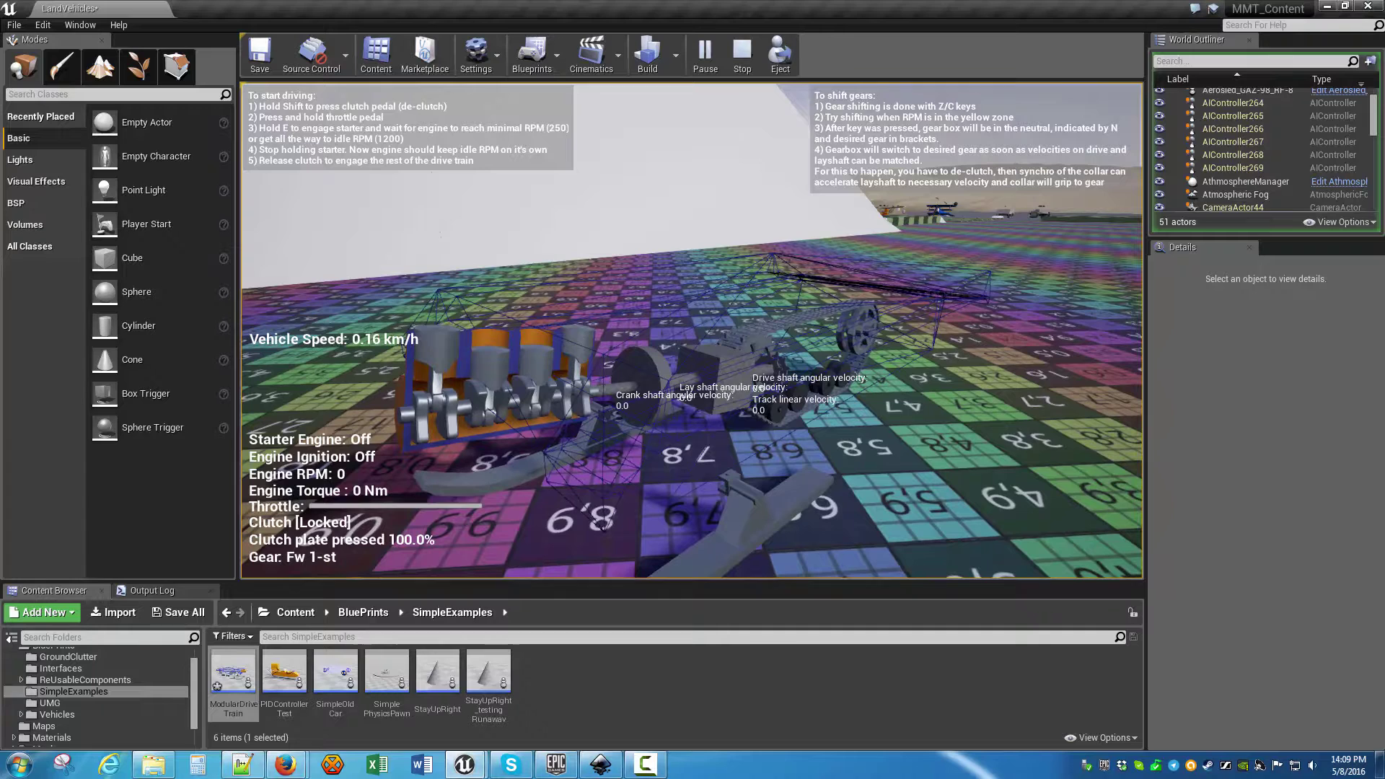
# Disengage the clutch, start the engine with throttle applied, and drive off in first gear
pyautogui.press('w')
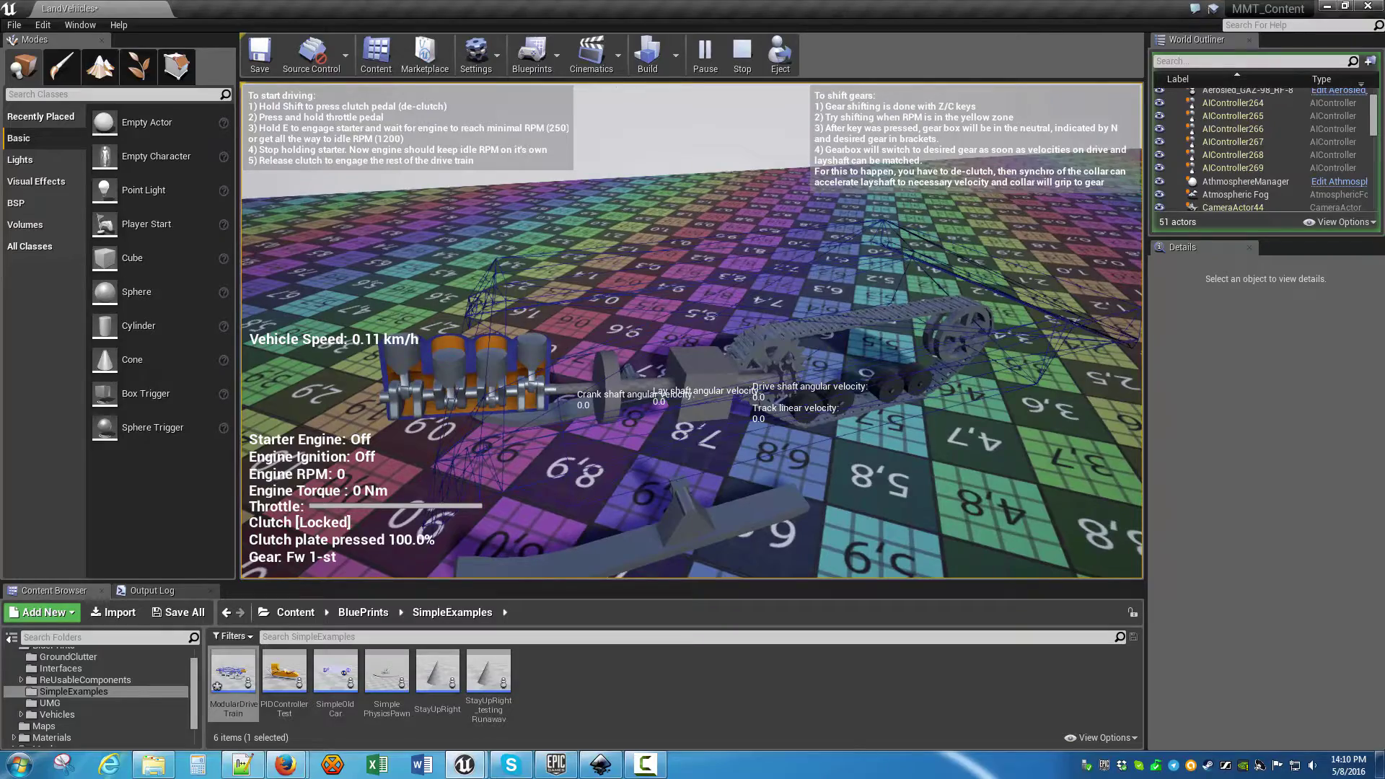
pyautogui.press('shift')
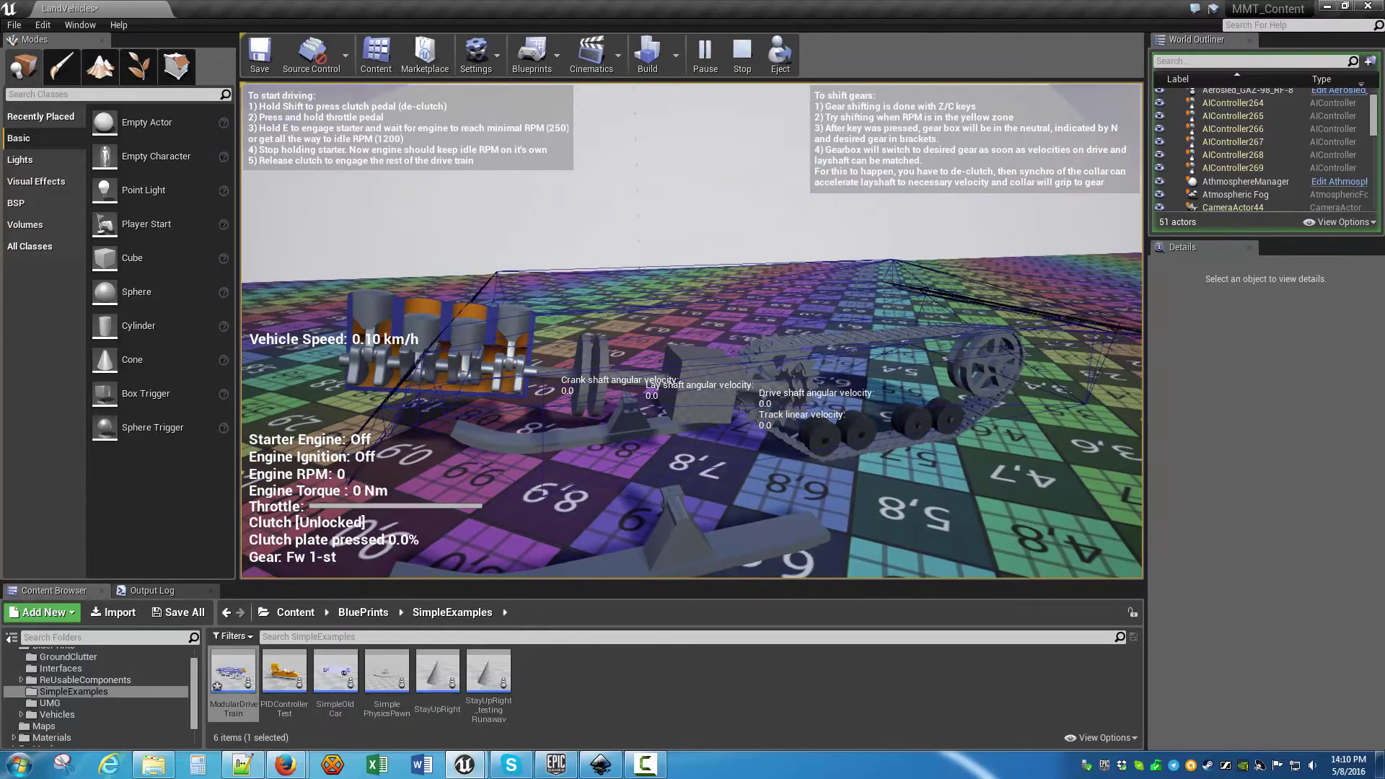
pyautogui.press('w')
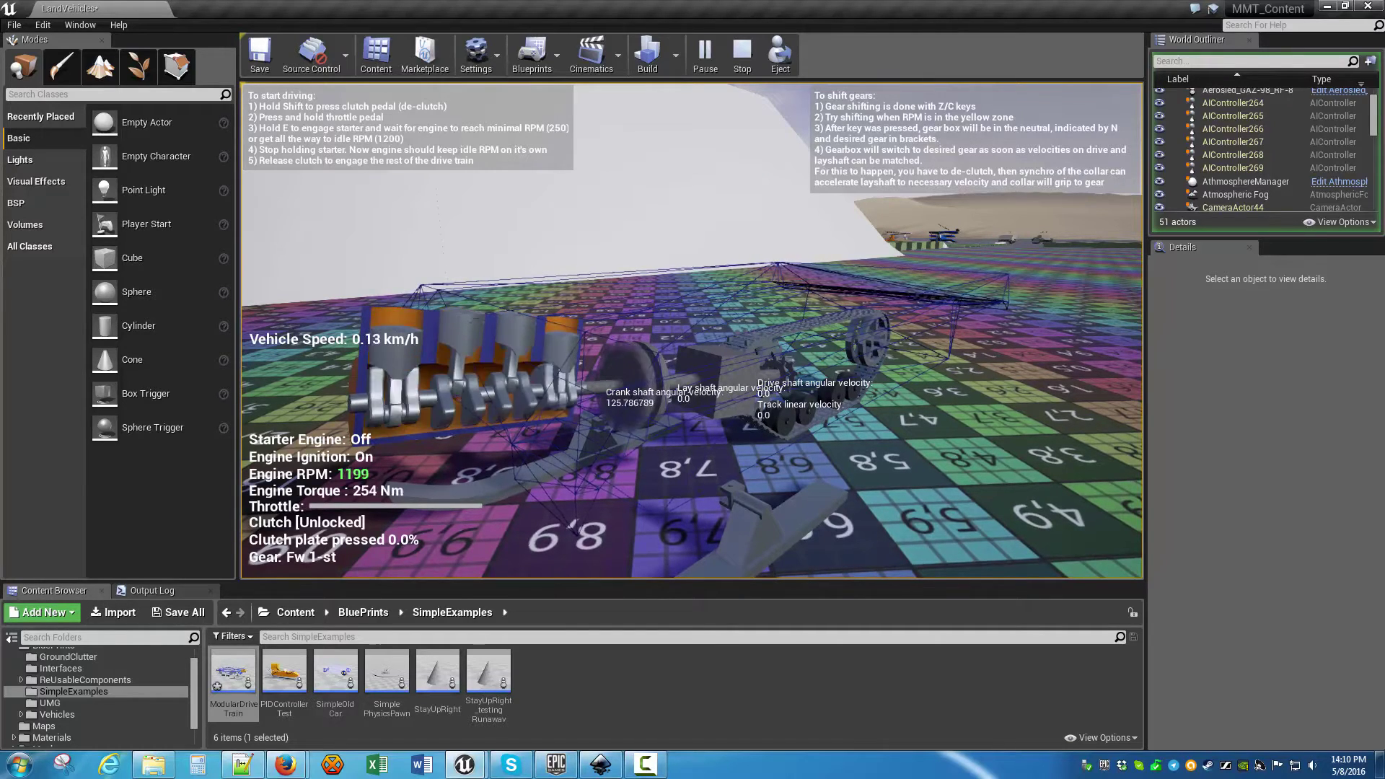
pyautogui.press('w')
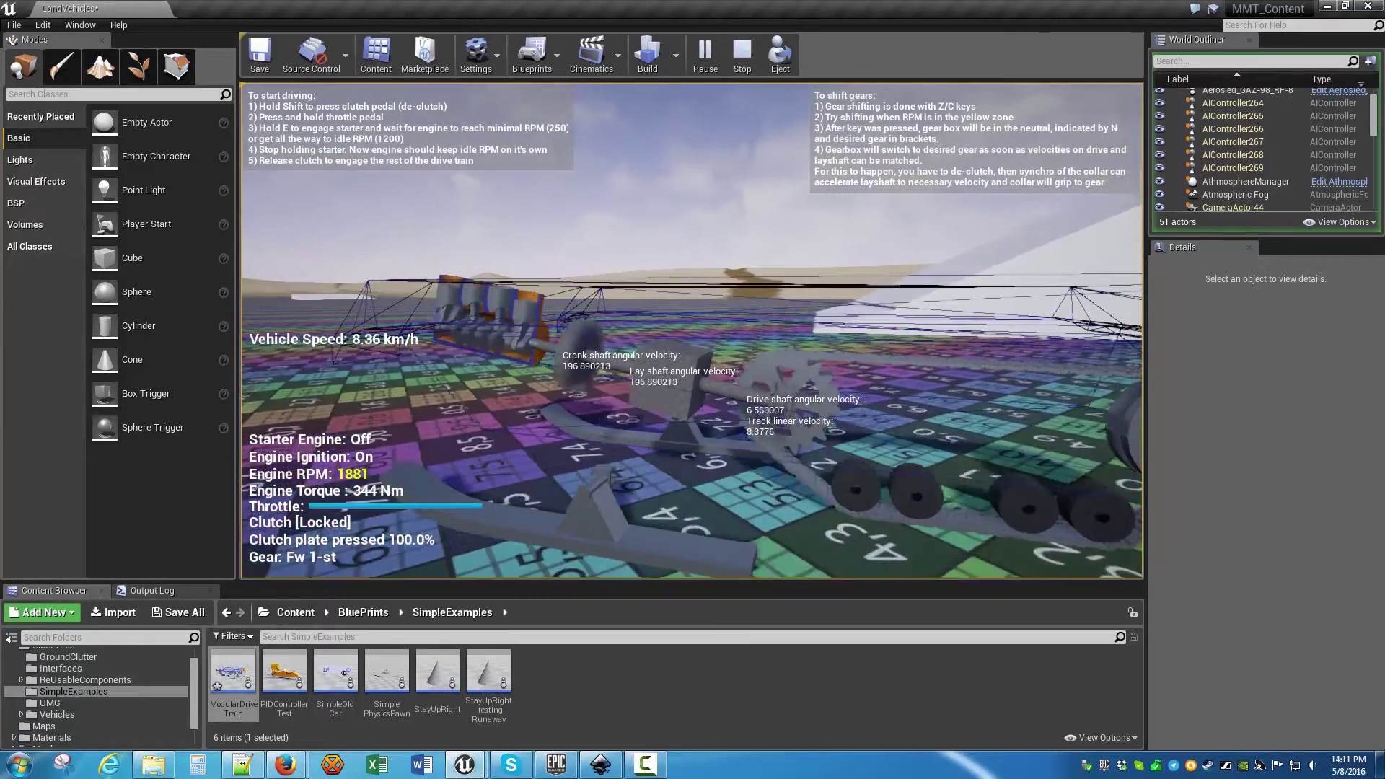
# Shift the gearbox up from first to third gear while driving, de-clutching for each gear change
pyautogui.press('c')
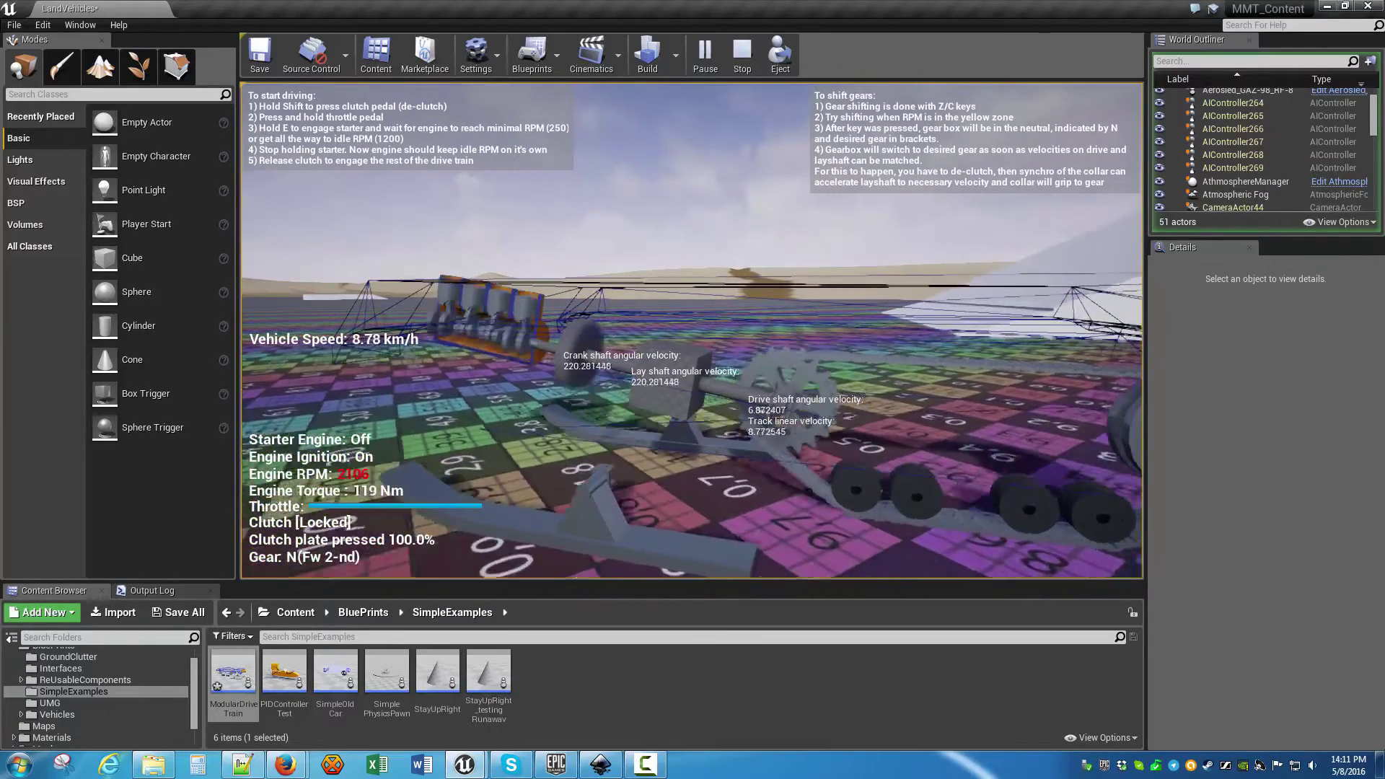
pyautogui.press('shift')
pyautogui.press('shift')
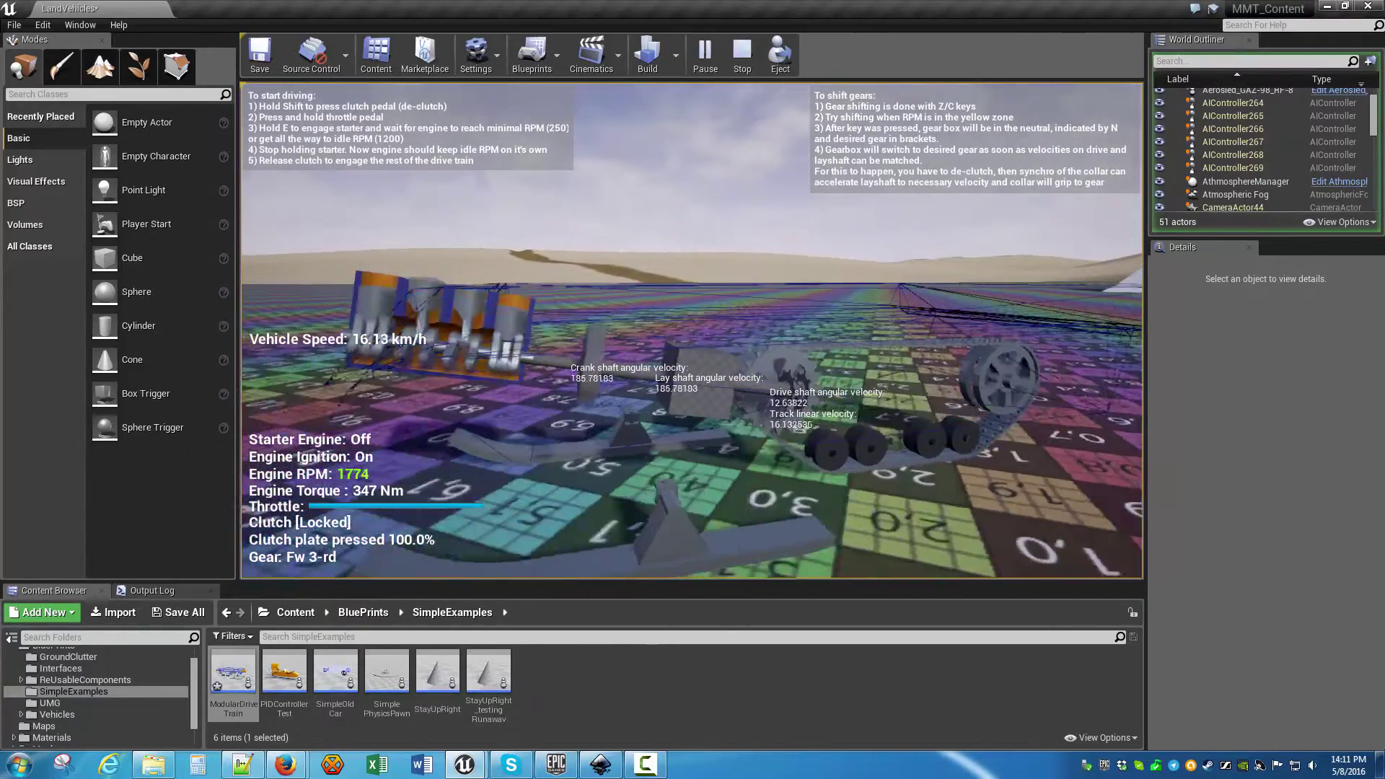
# Brake the vehicle to a stop and shift the gearbox back down to first gear
pyautogui.press('space')
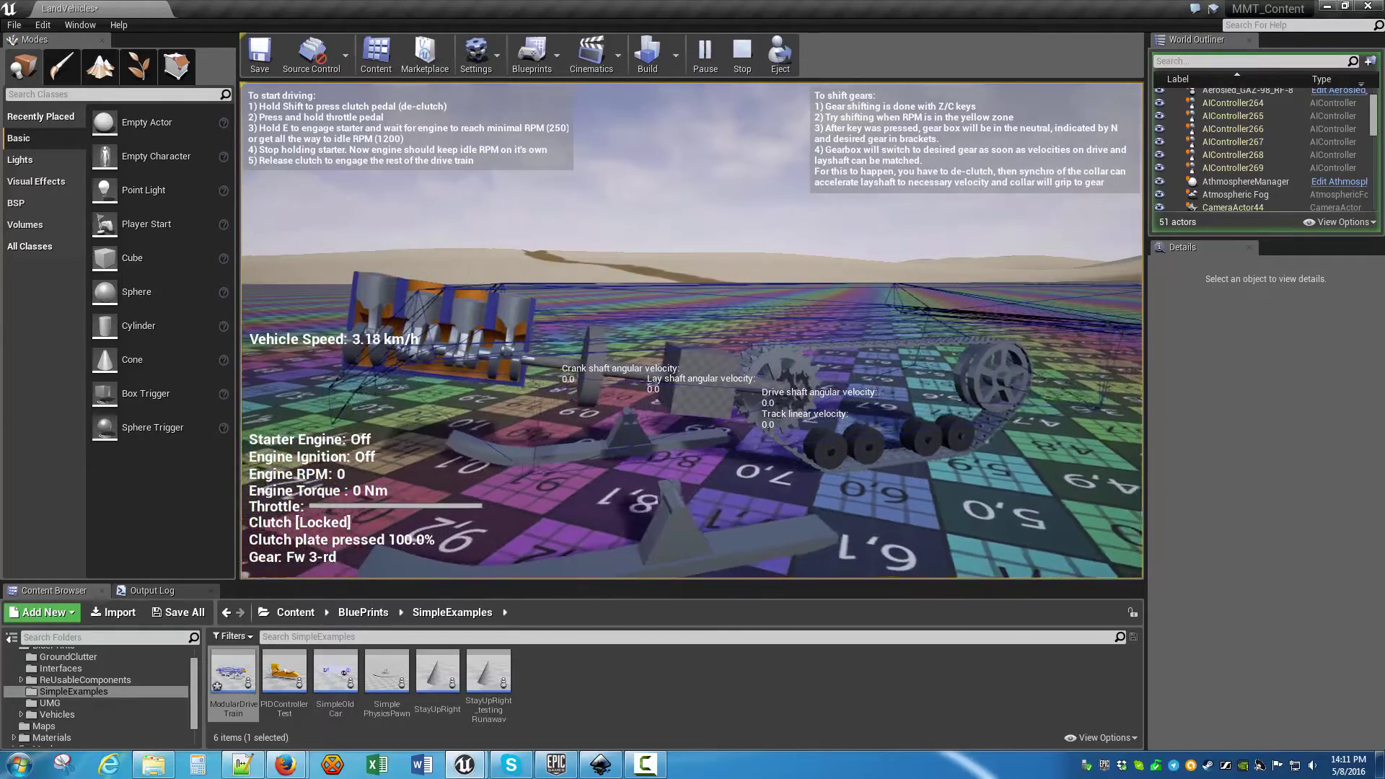
pyautogui.press('z')
pyautogui.press('z')
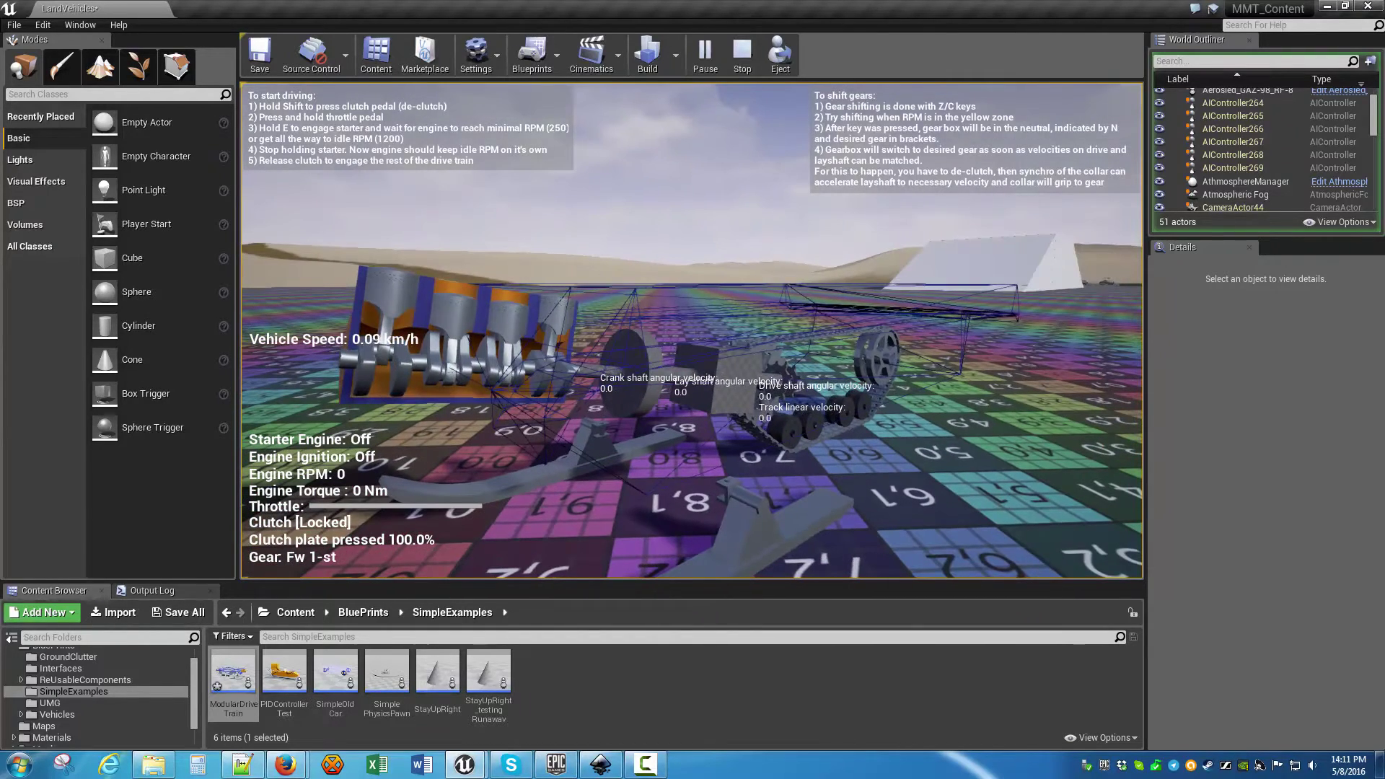
# Restart the engine using throttle and starter with the clutch disengaged
pyautogui.press('w')
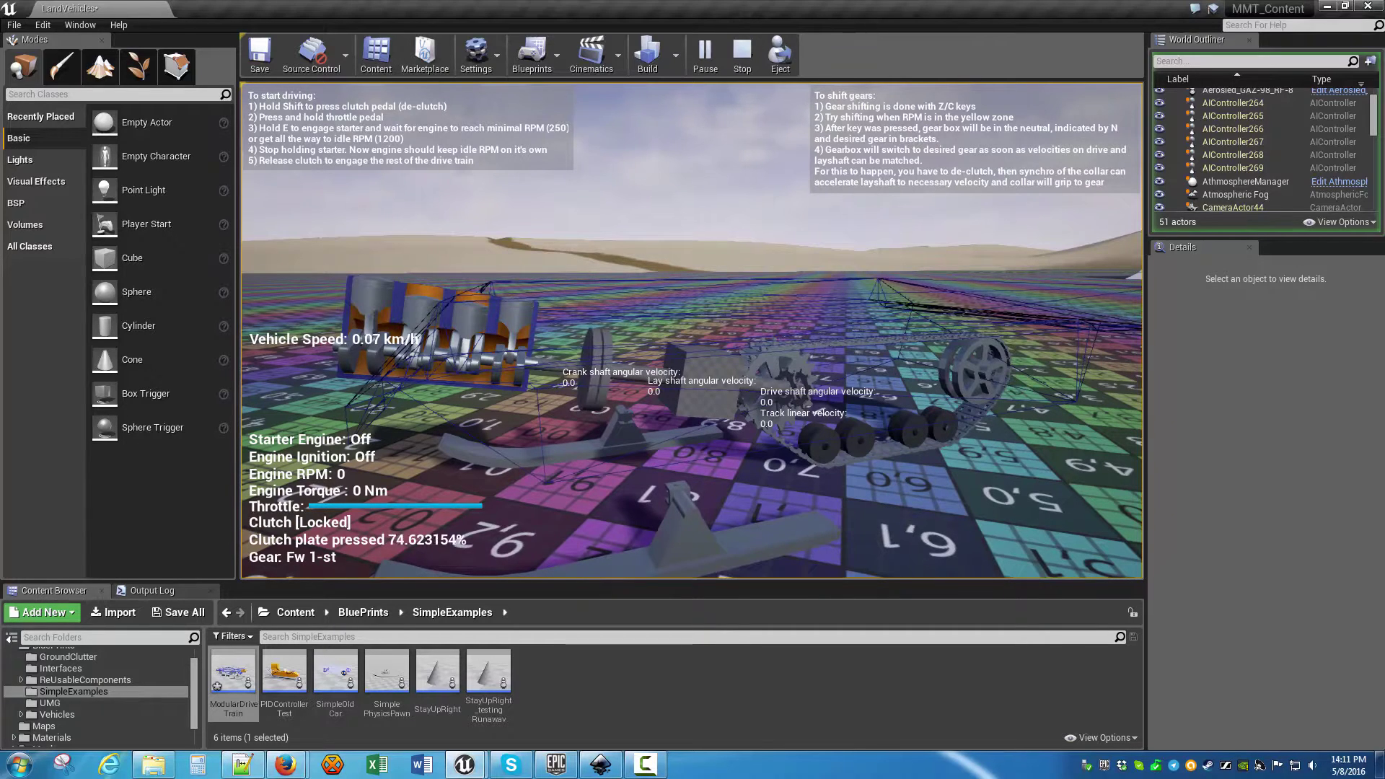
pyautogui.press('e')
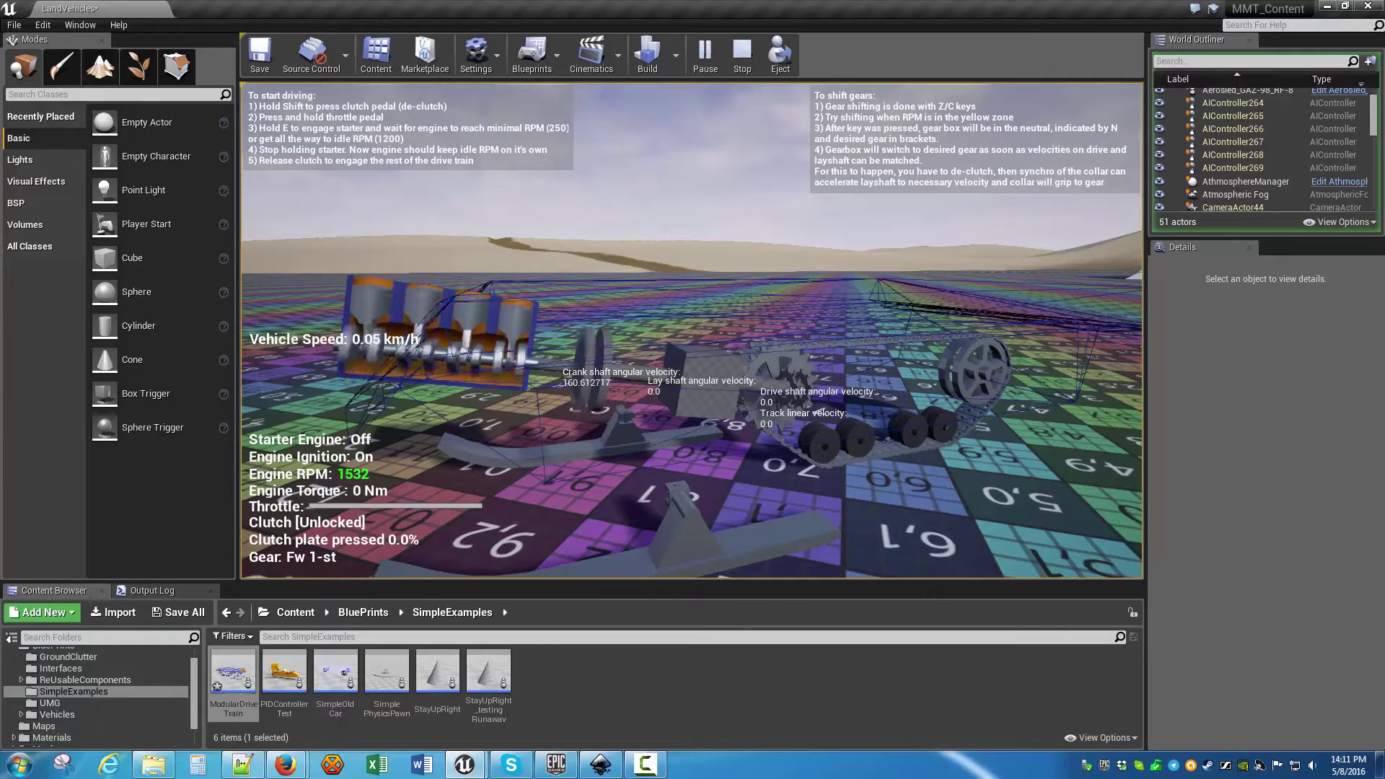
pyautogui.press('w')
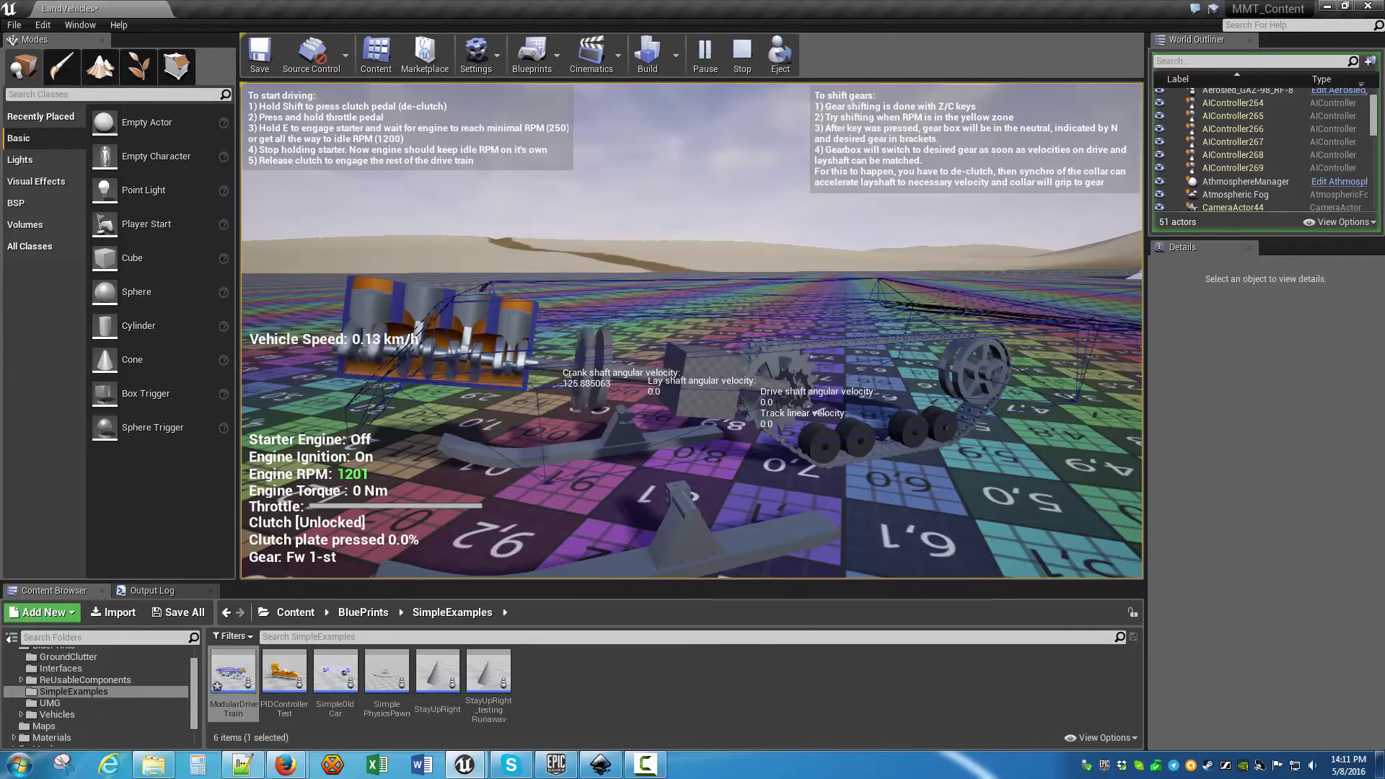
# Rev the engine repeatedly with short throttle bursts while keeping the clutch disengaged
pyautogui.press('w')
pyautogui.press('w')
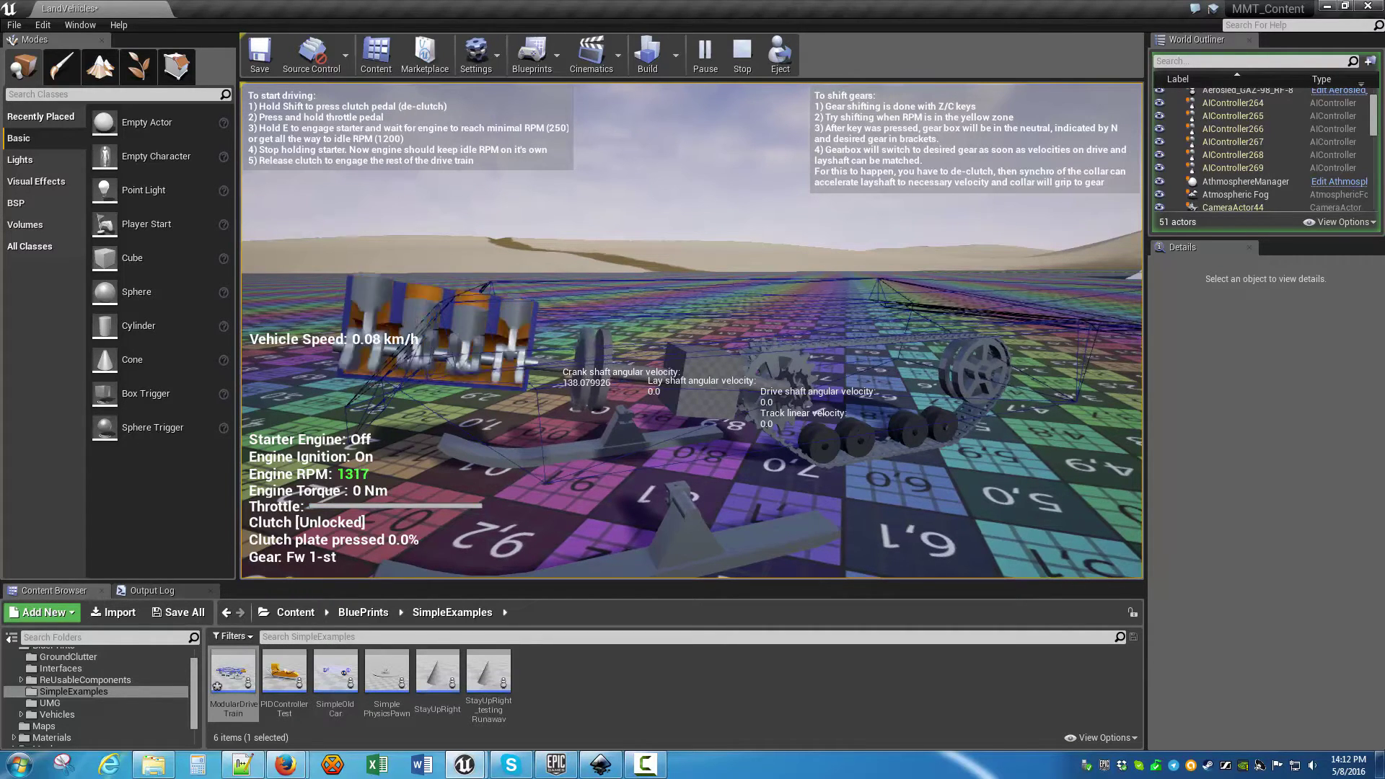
pyautogui.press('w')
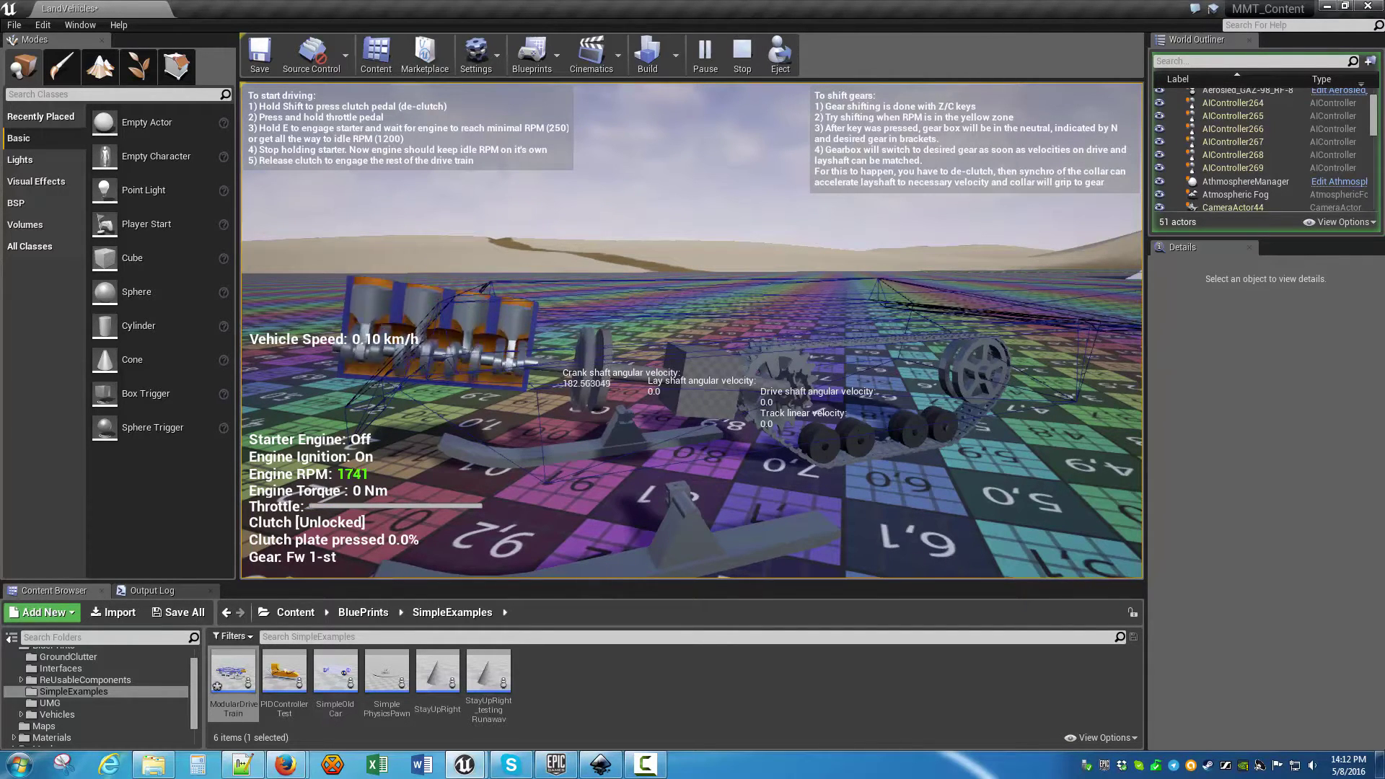
pyautogui.press('w')
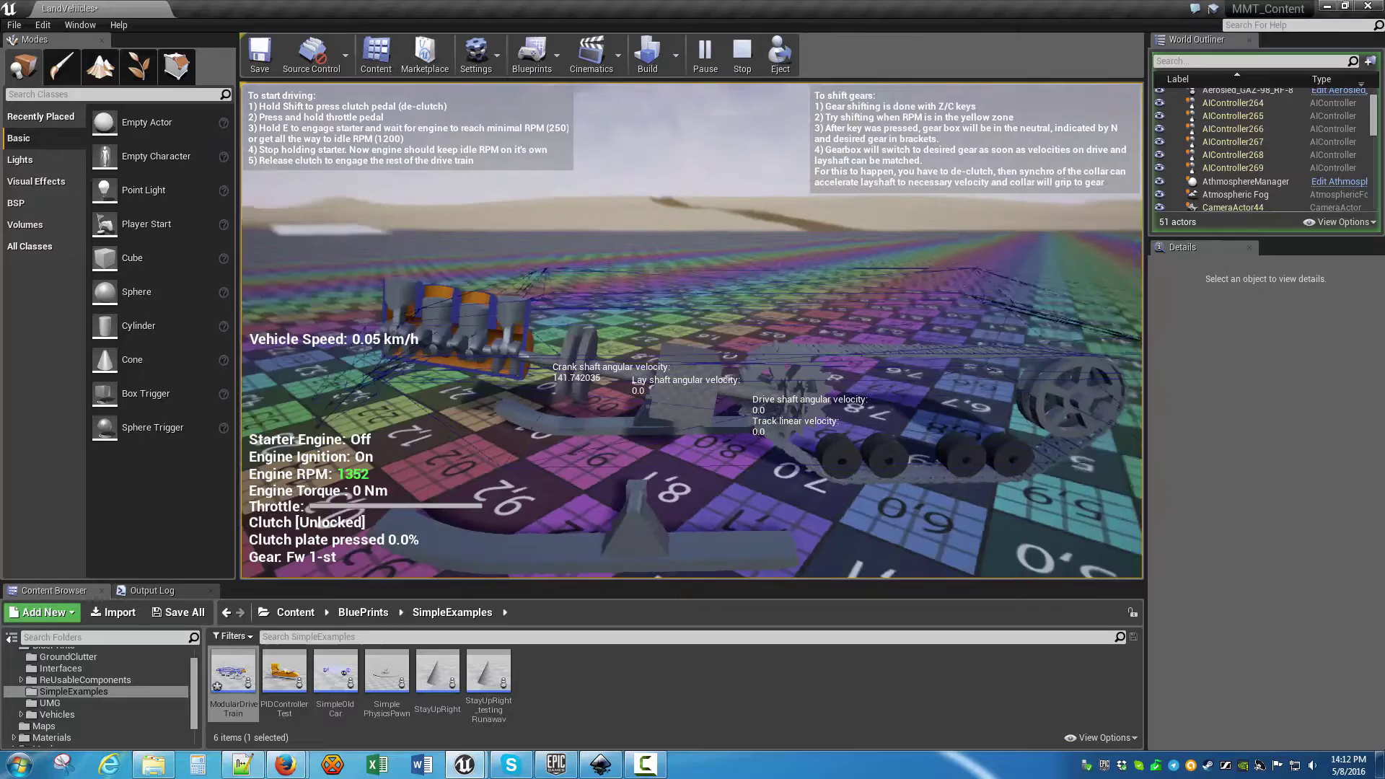
pyautogui.press('w')
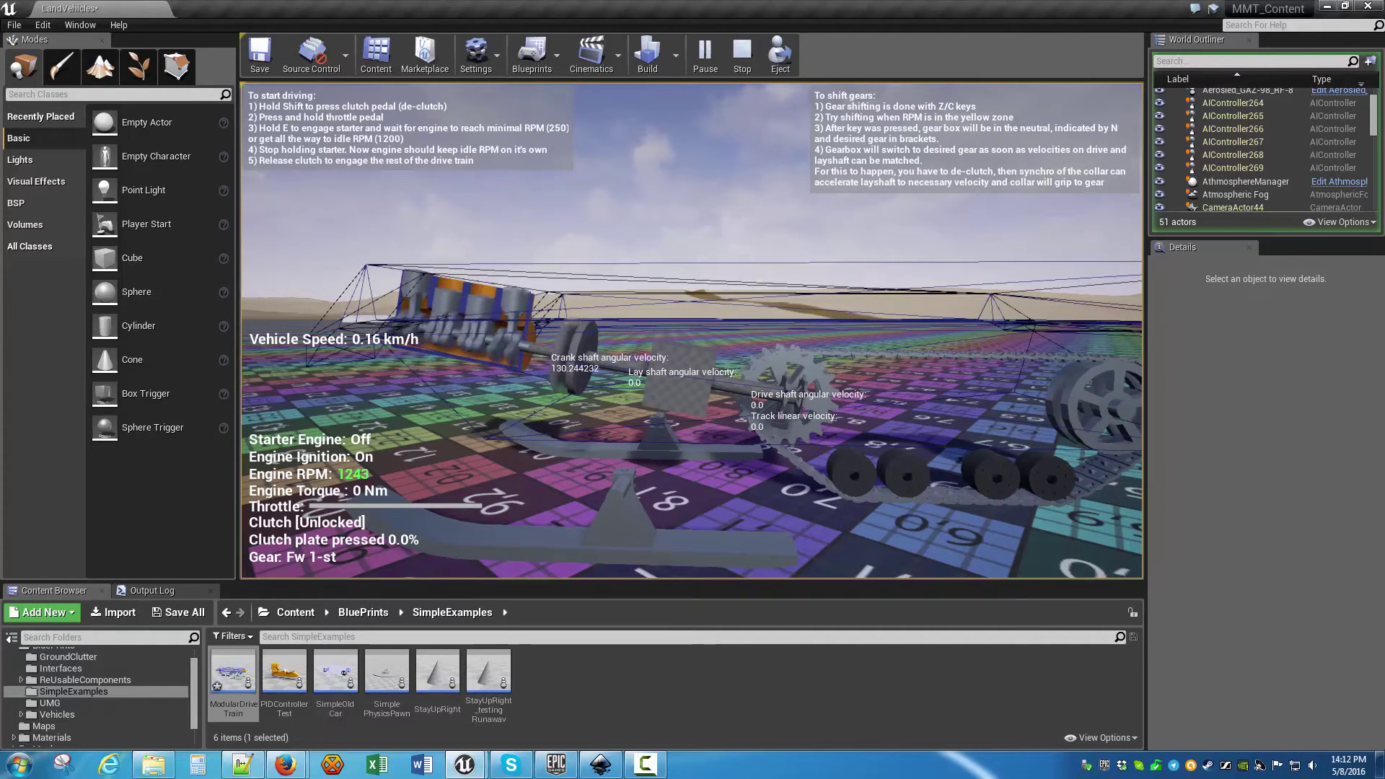
pyautogui.press('w')
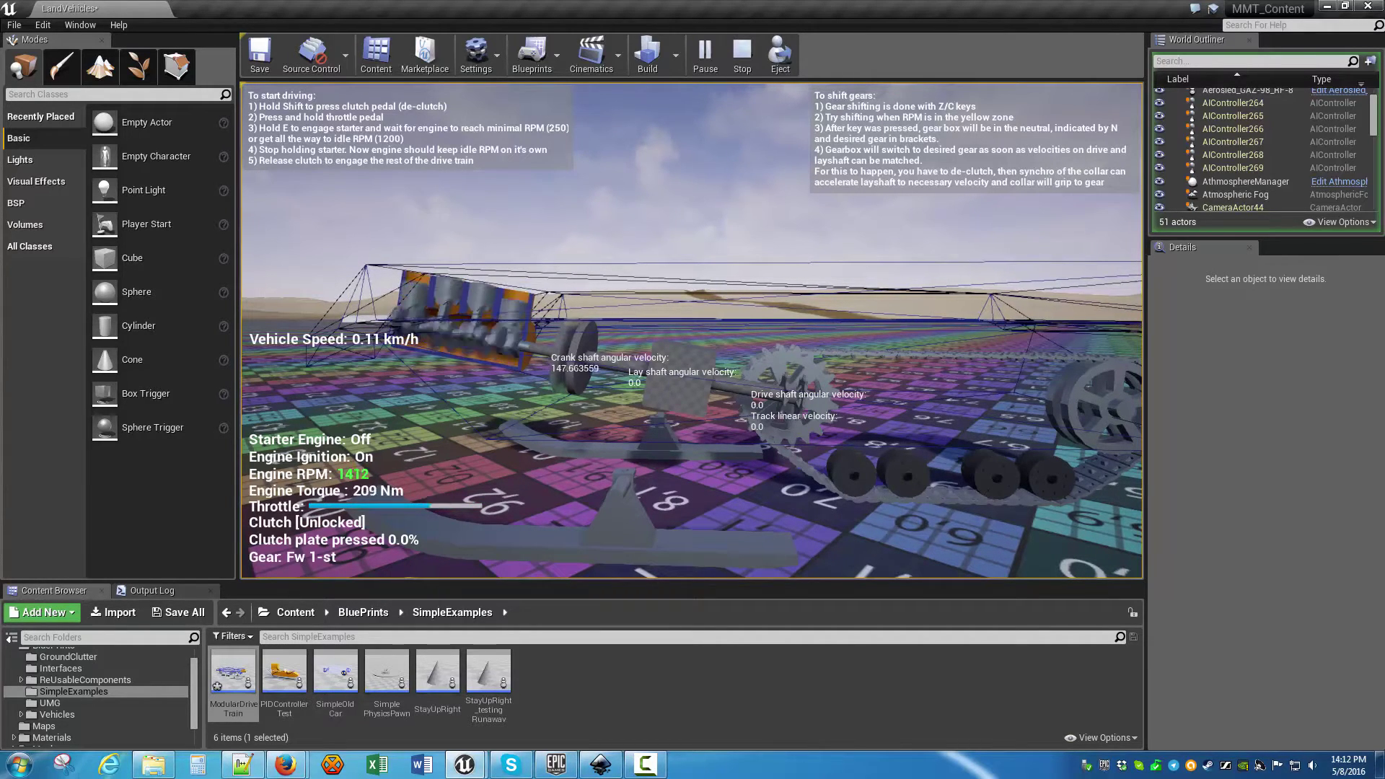
pyautogui.press('w')
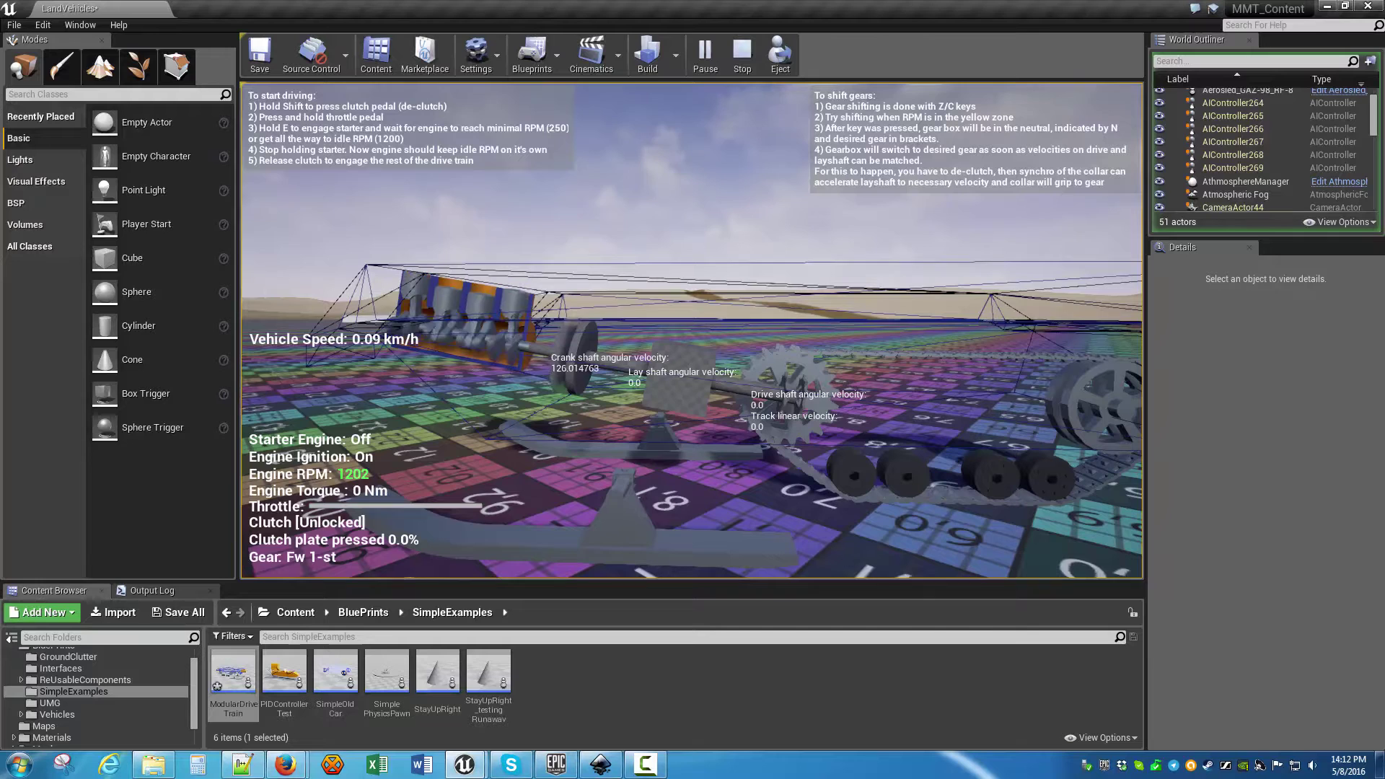
pyautogui.press('w')
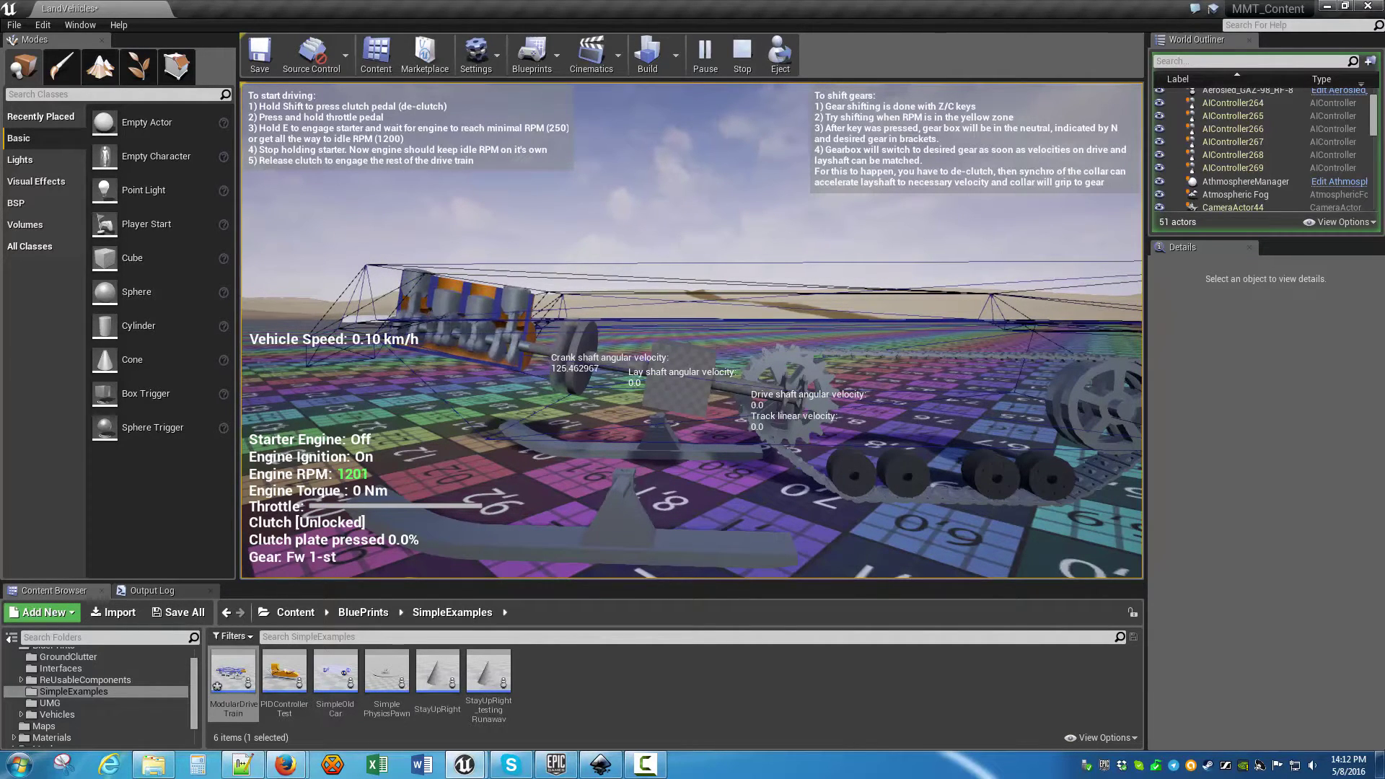
# Engage the clutch to drive in first gear, and brake the vehicle to a stop
pyautogui.press('w')
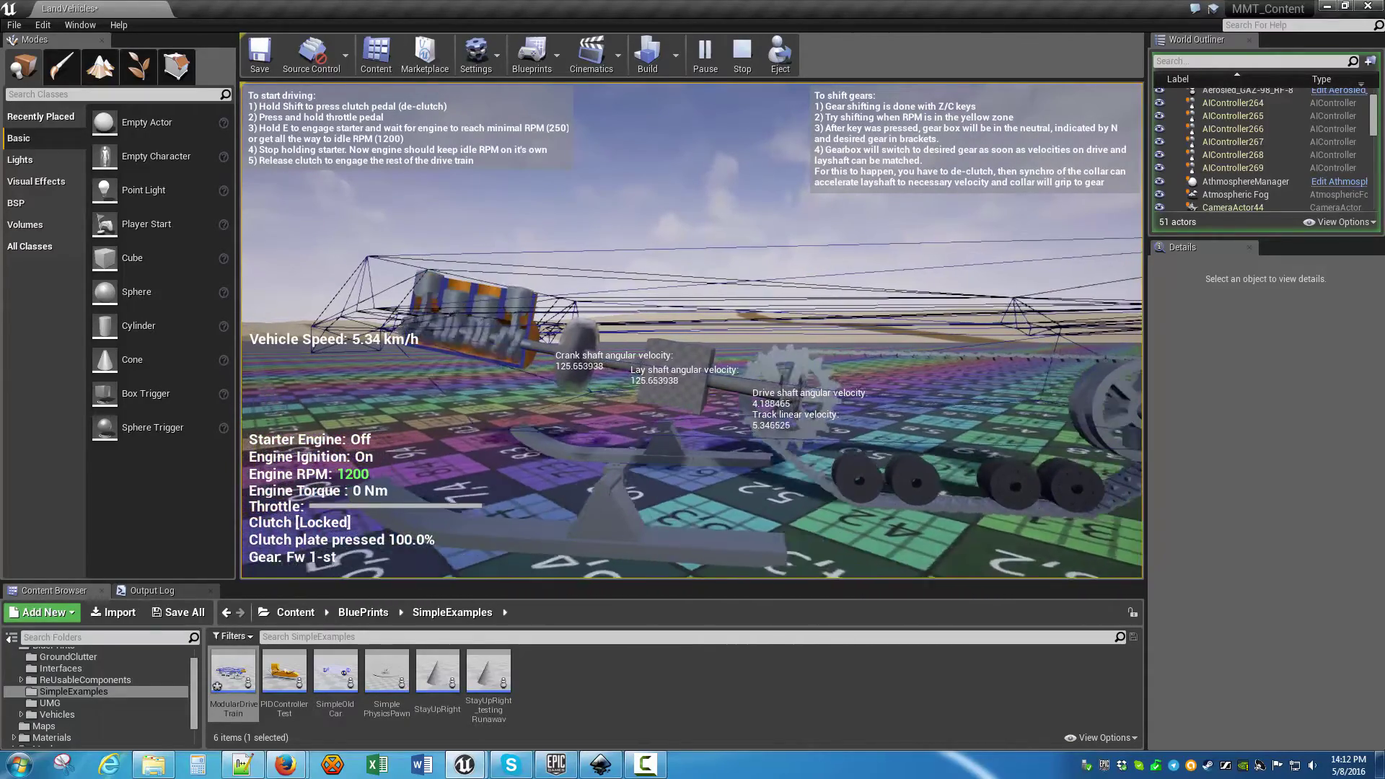
pyautogui.press('w')
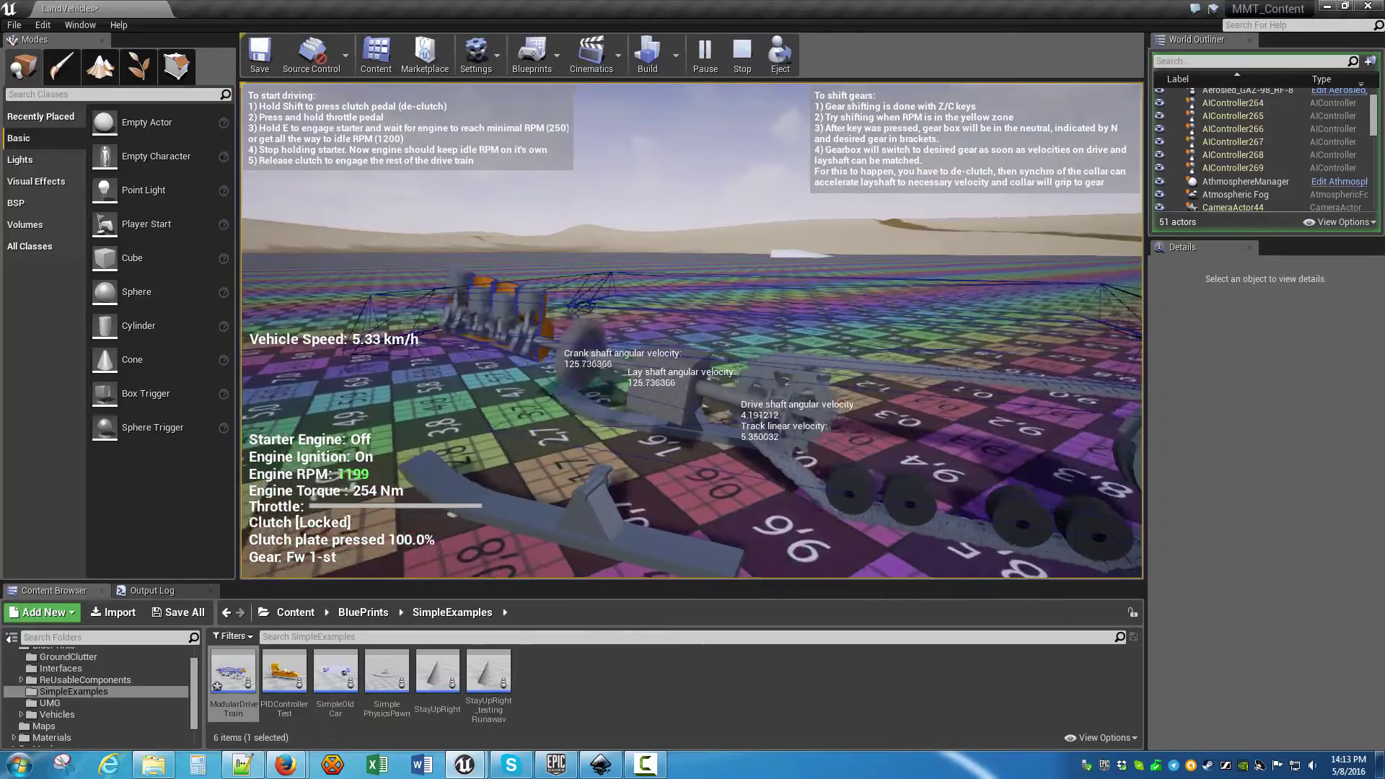
pyautogui.press('space')
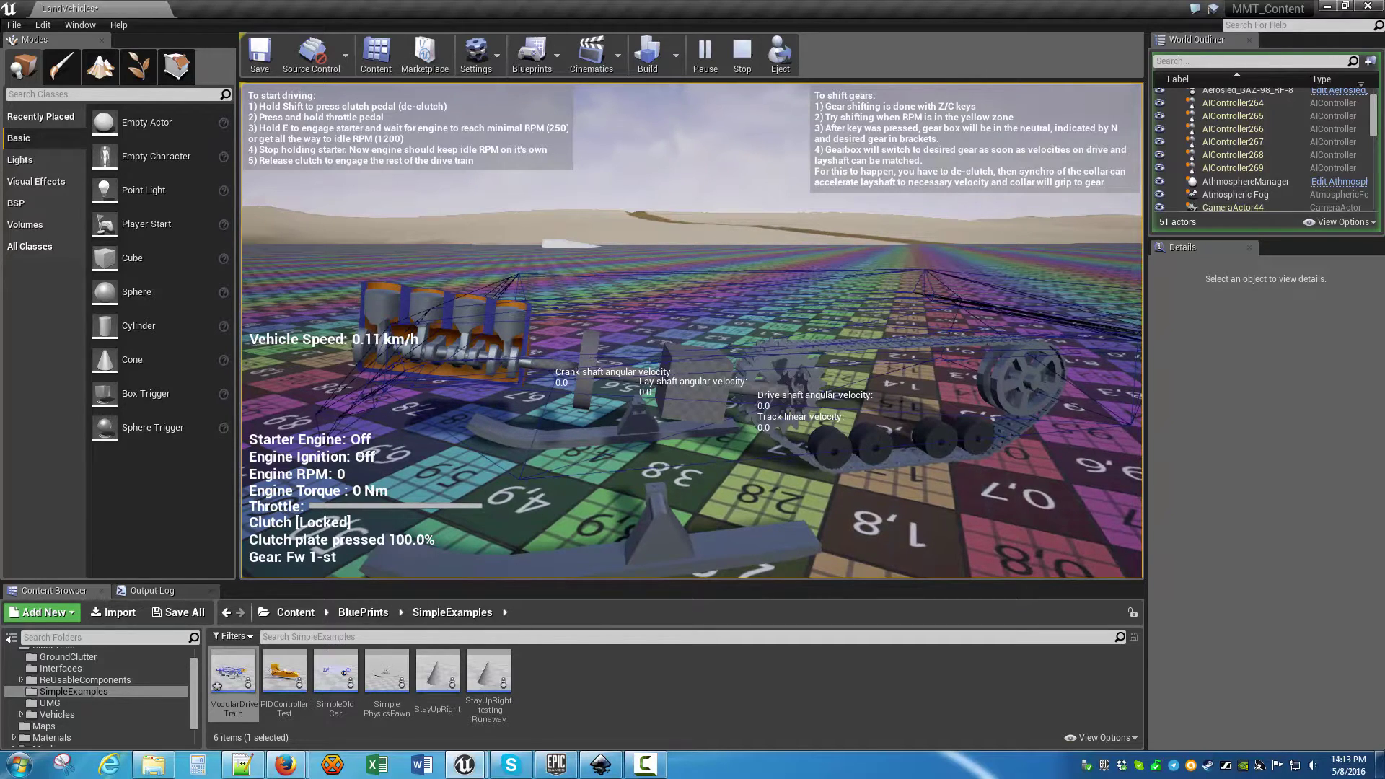
# Restart the engine with throttle applied and the clutch disengaged, and drive, de-clutching to complete a downshift into first gear
pyautogui.scroll(4, 692, 330)
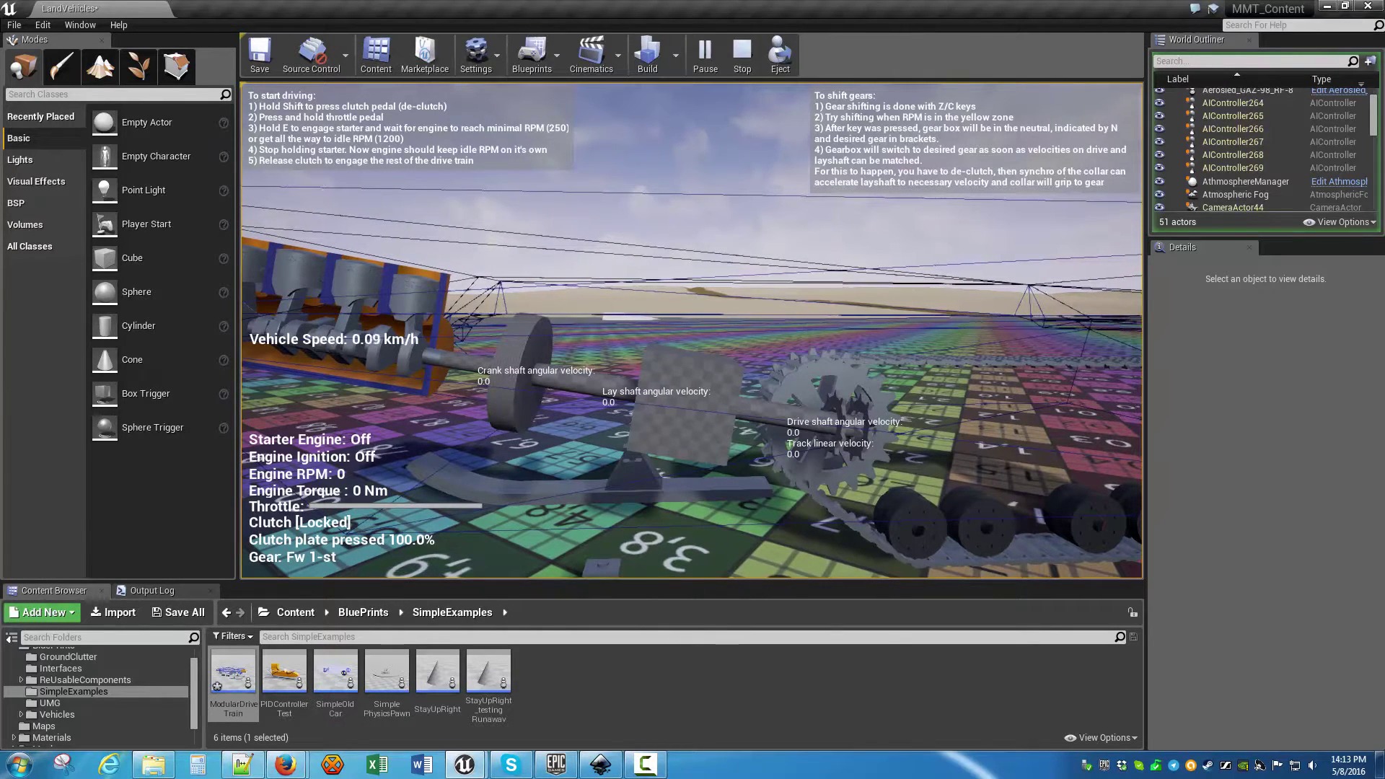
pyautogui.press('shift')
pyautogui.press('w')
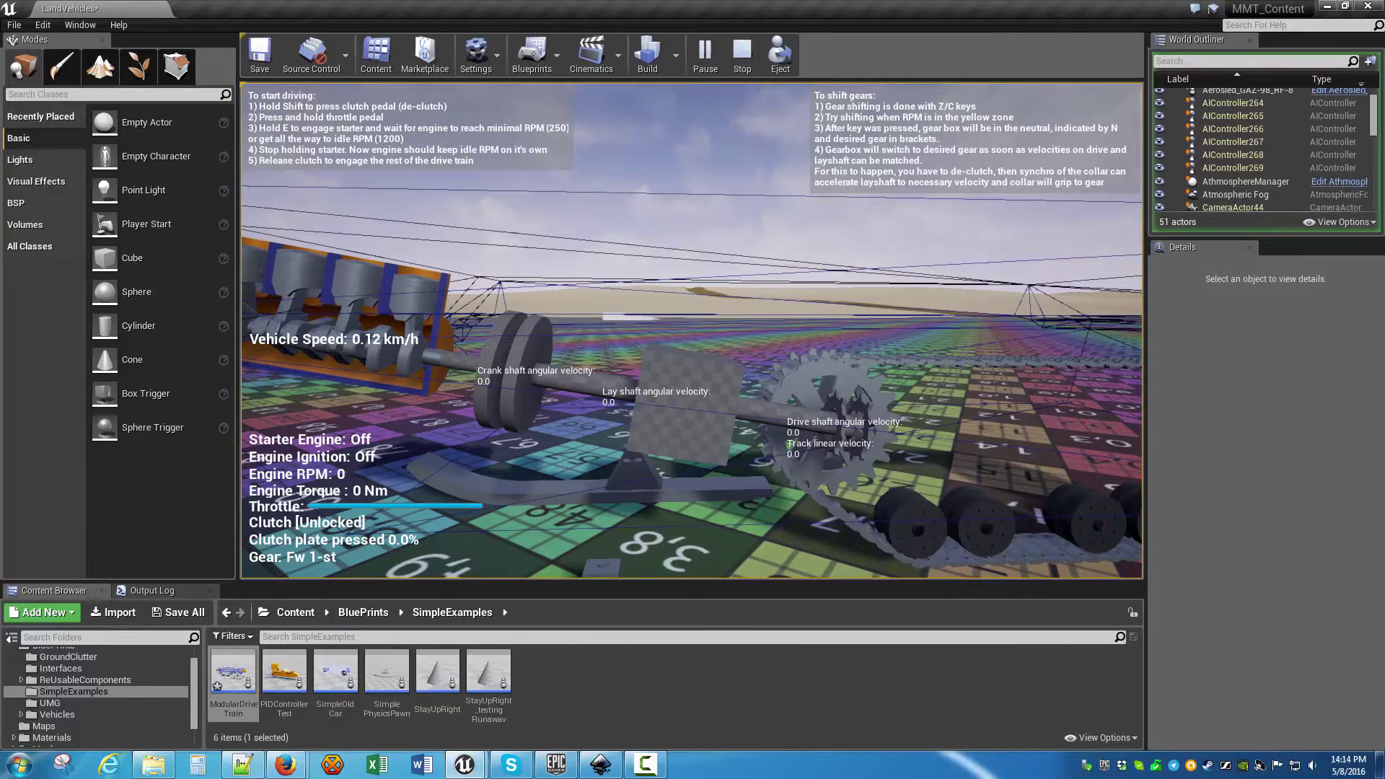
pyautogui.press('e')
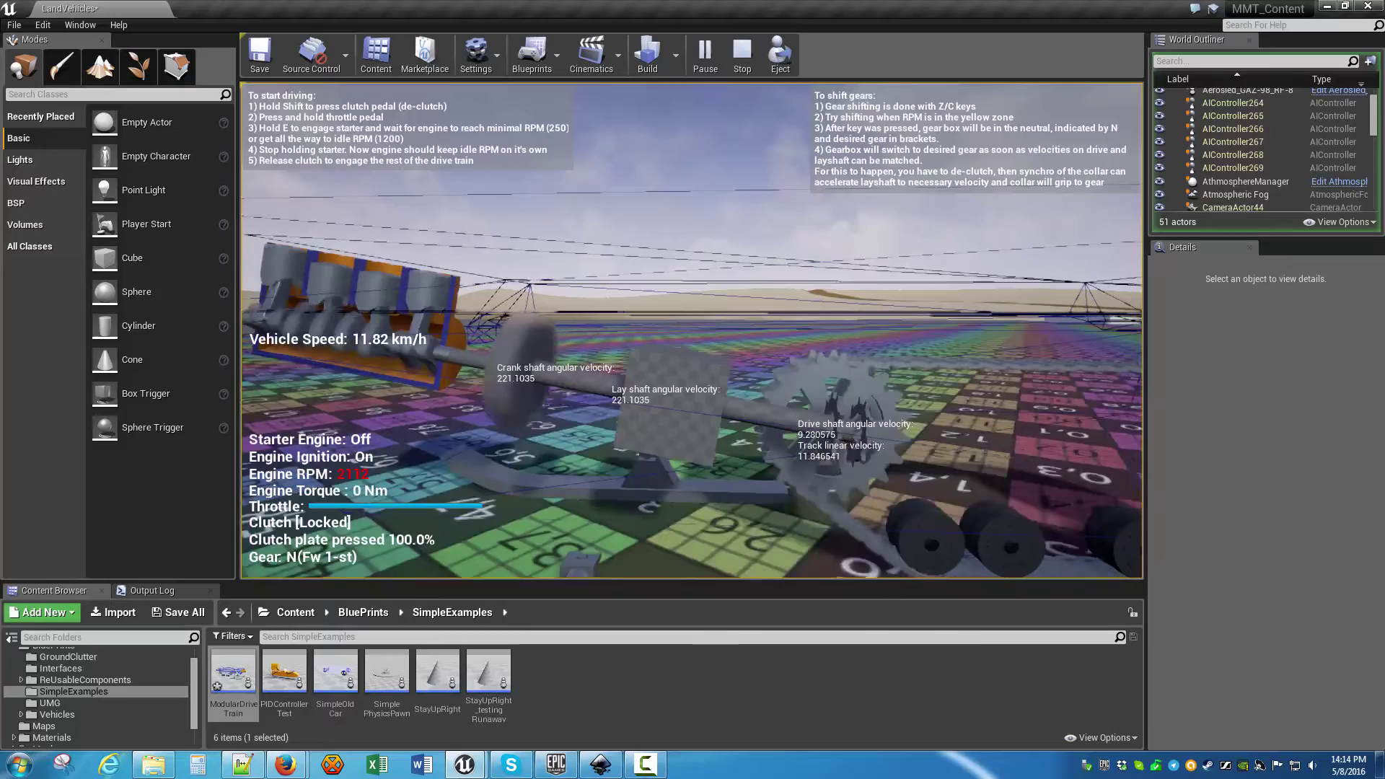
pyautogui.press('shift')
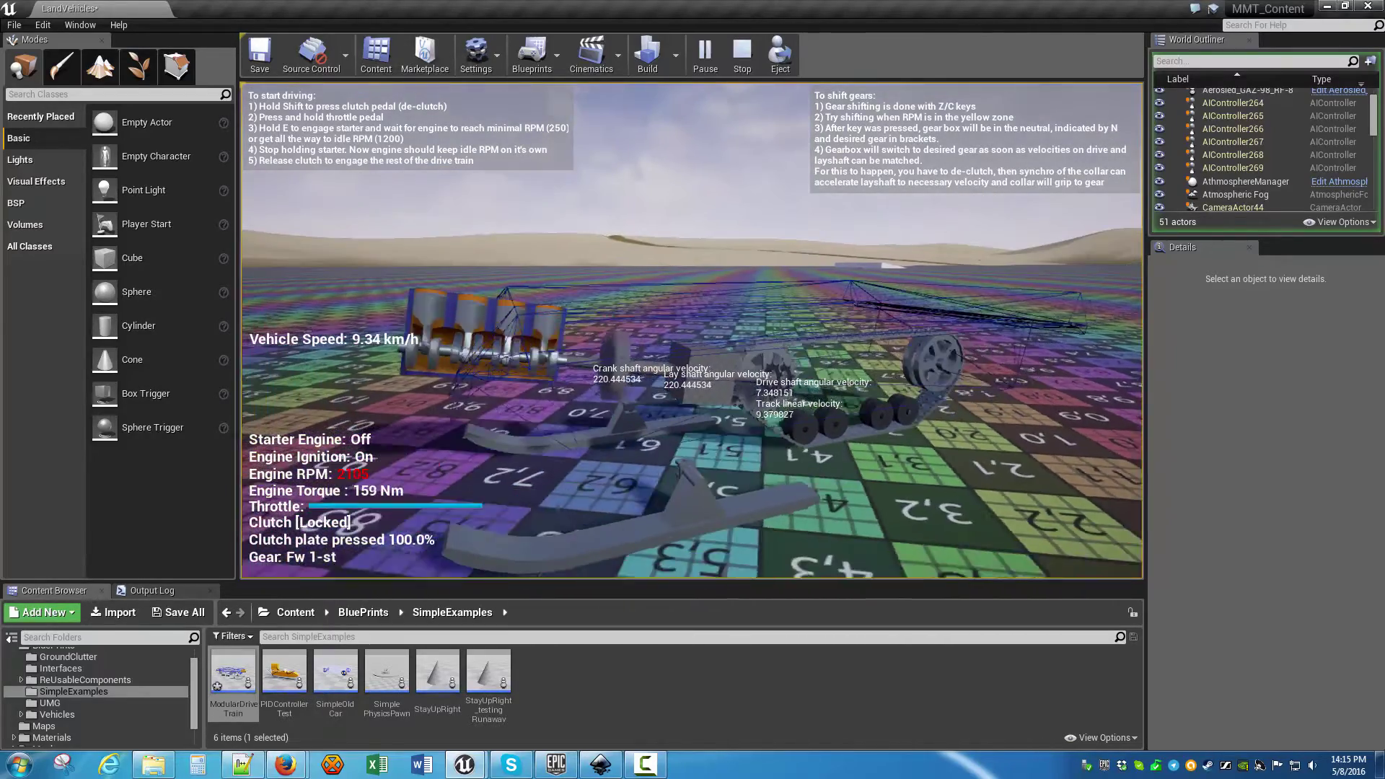
# Downshift into first reverse gear by de-clutching, drive backwards, and end the play session
pyautogui.press('z')
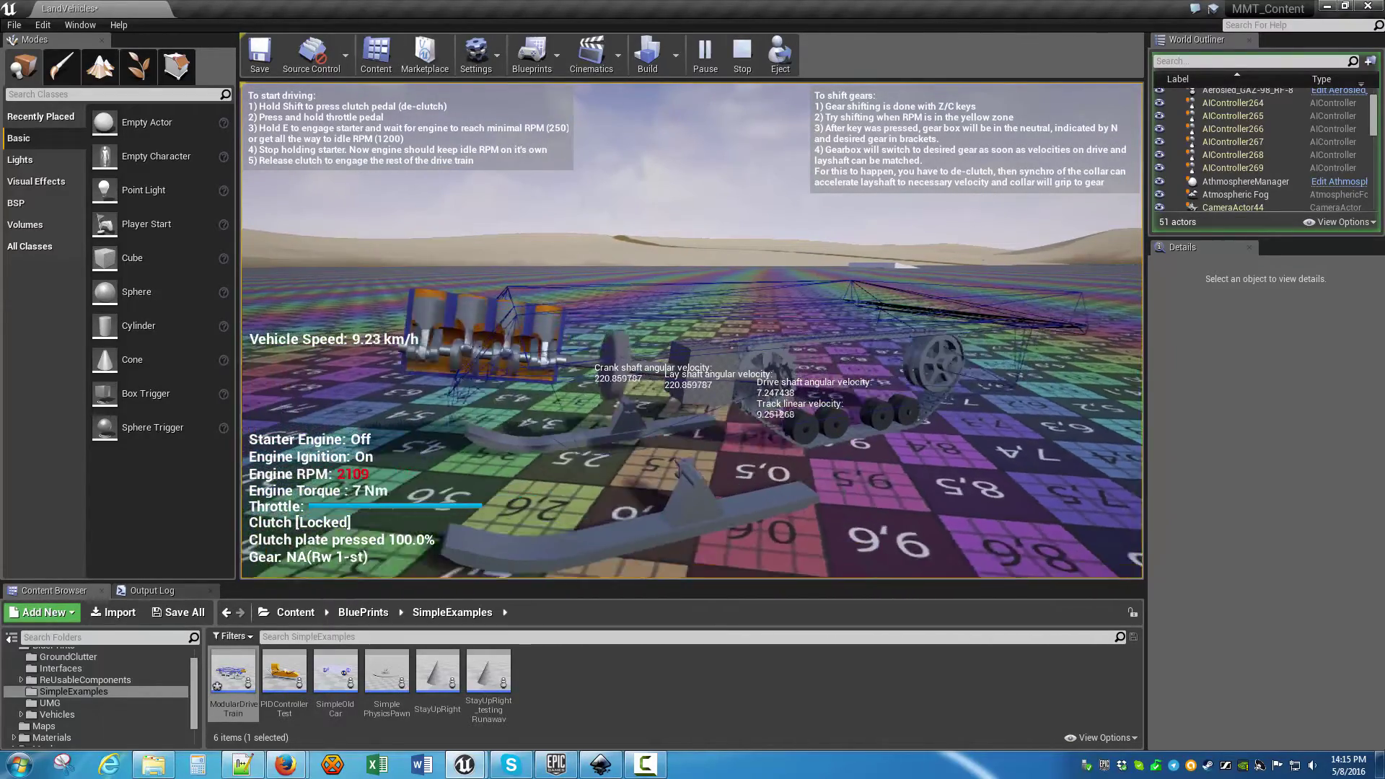
pyautogui.press('shift')
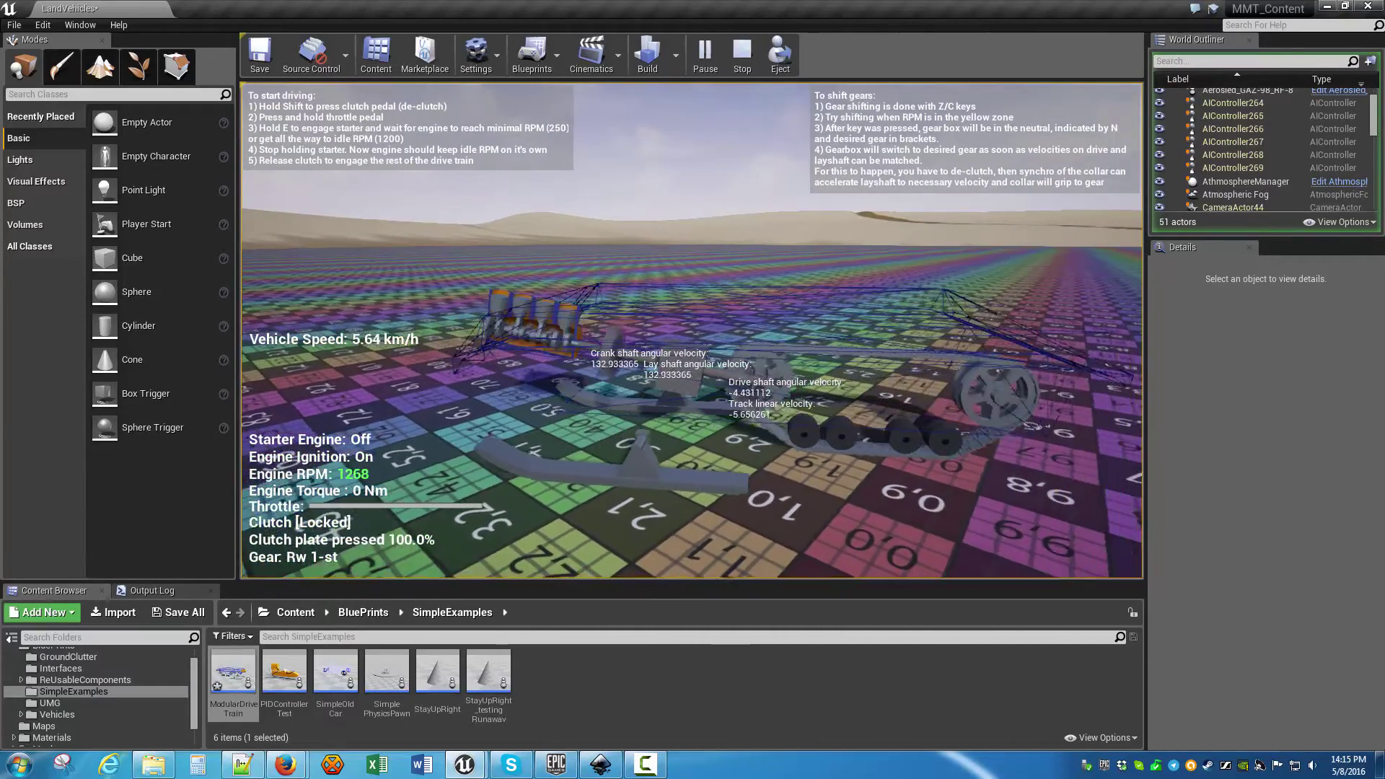
pyautogui.press('Escape')
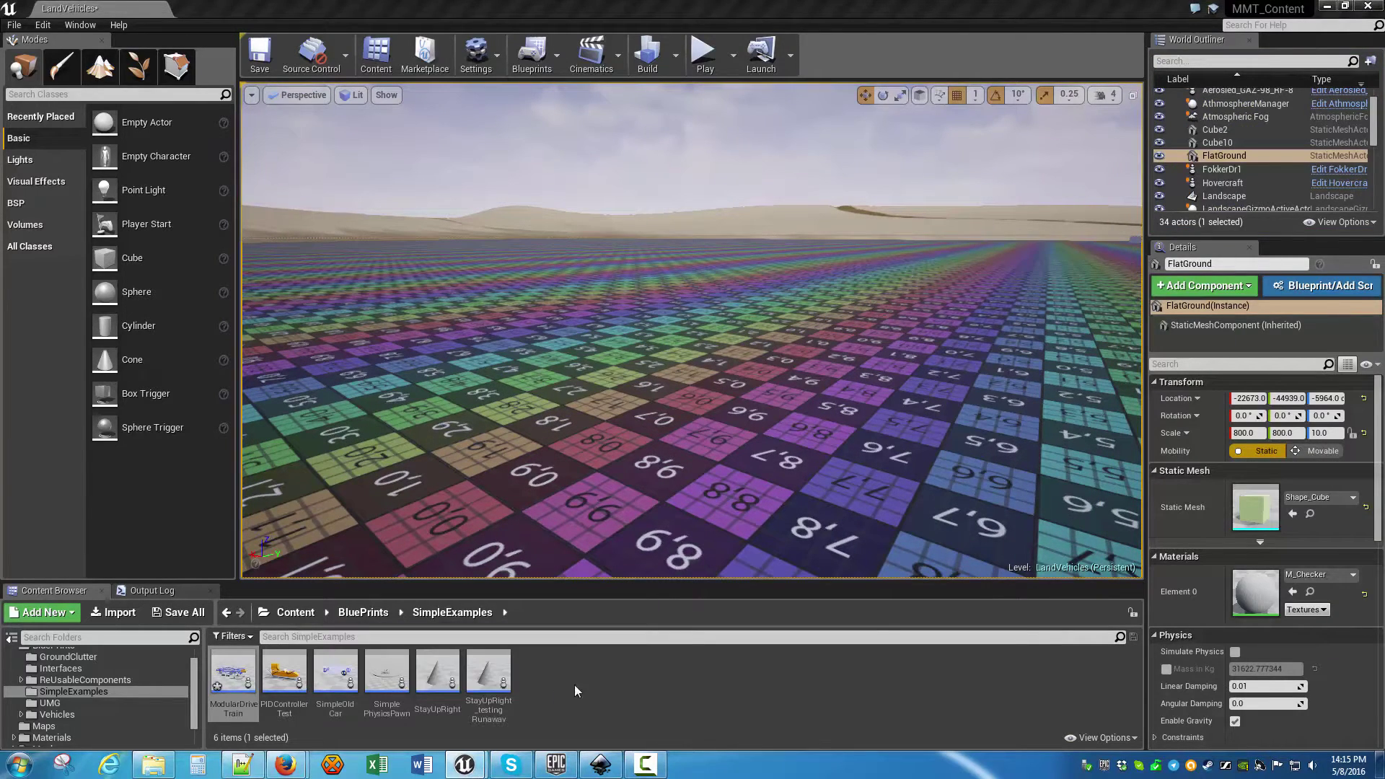
# Return to the ModularDriveTrain blueprint and inspect the gear box, combustion engine, dry clutch and track transmission components' settings
pyautogui.click(560, 676)
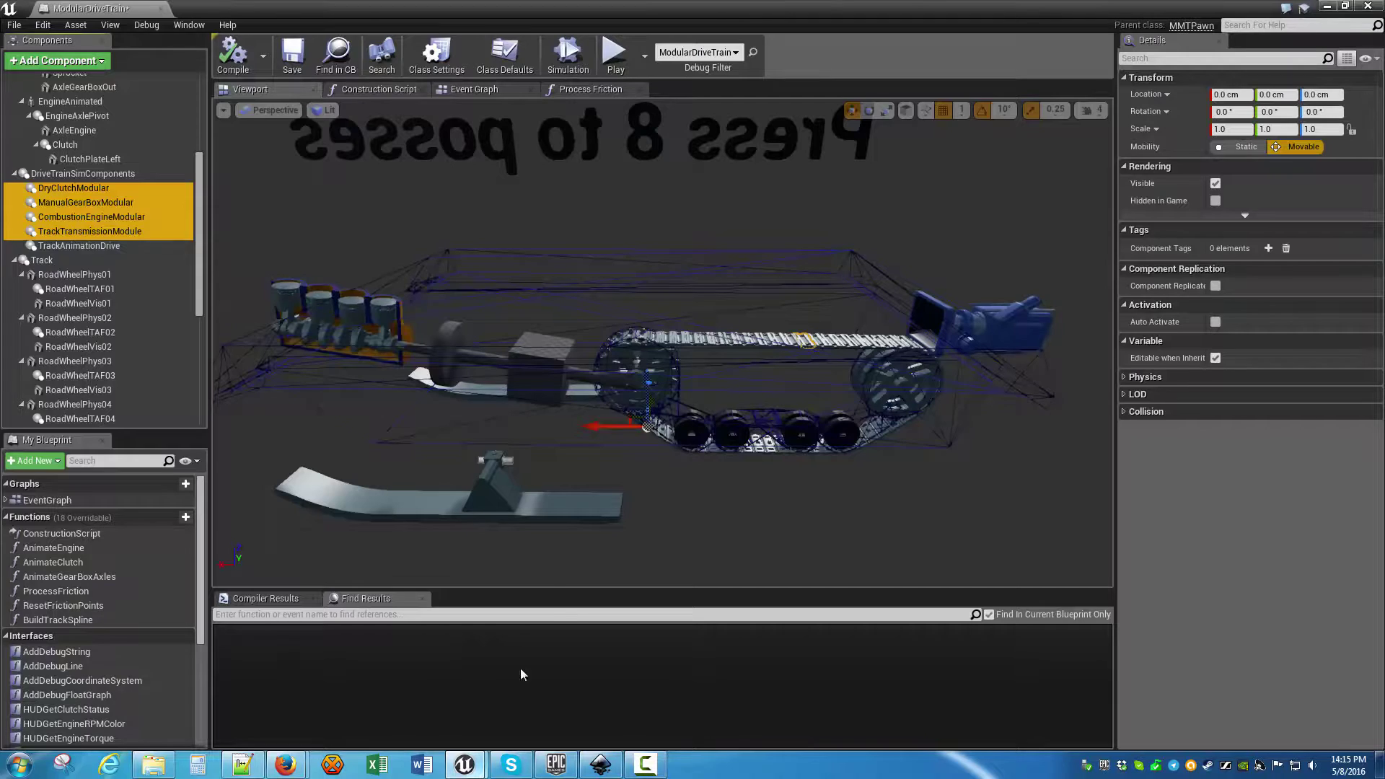
pyautogui.click(91, 194)
pyautogui.click(91, 205)
pyautogui.click(92, 218)
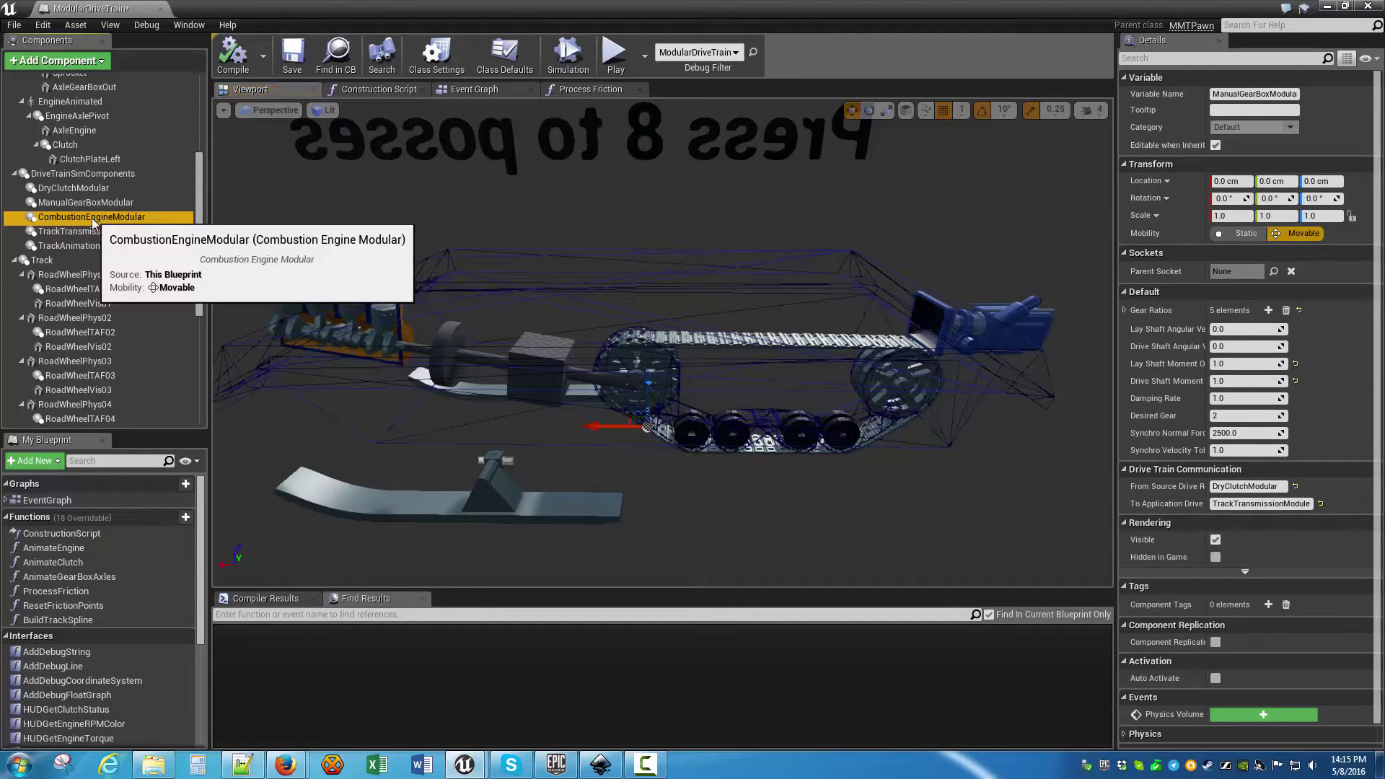
pyautogui.click(92, 231)
pyautogui.click(108, 188)
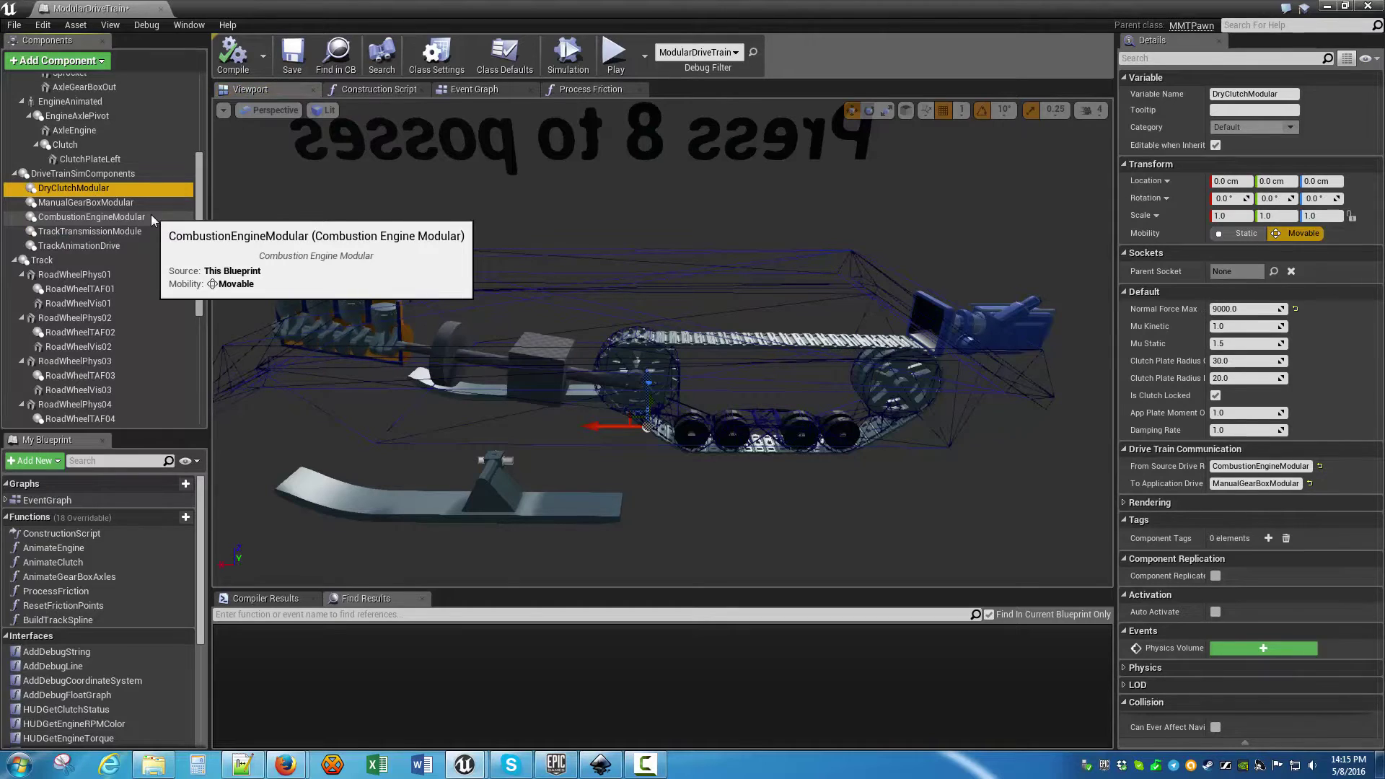
pyautogui.click(137, 229)
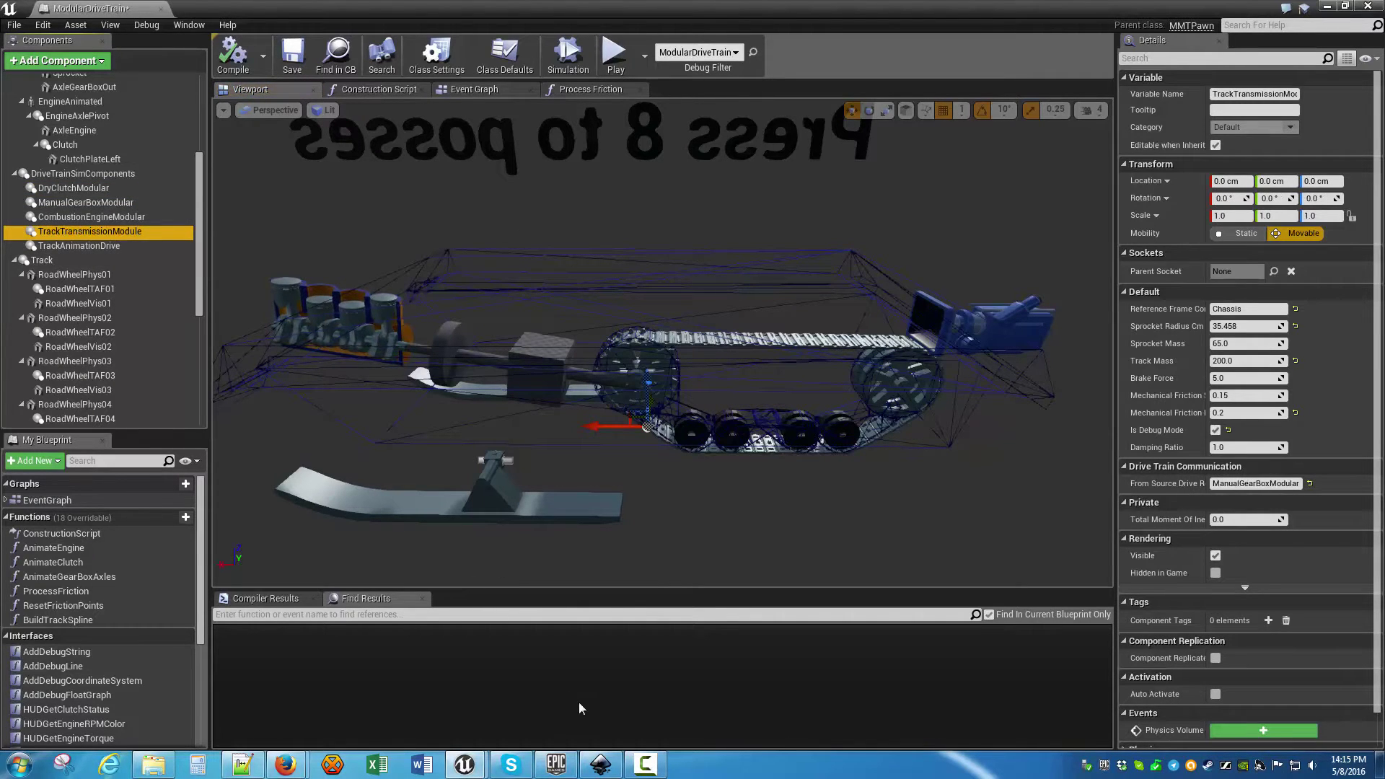
# Switch to the Modular_Drive_Train.svg diagram in Inkscape and trace the modular drive train example configuration from Engine to Track sprocket
pyautogui.click(603, 767)
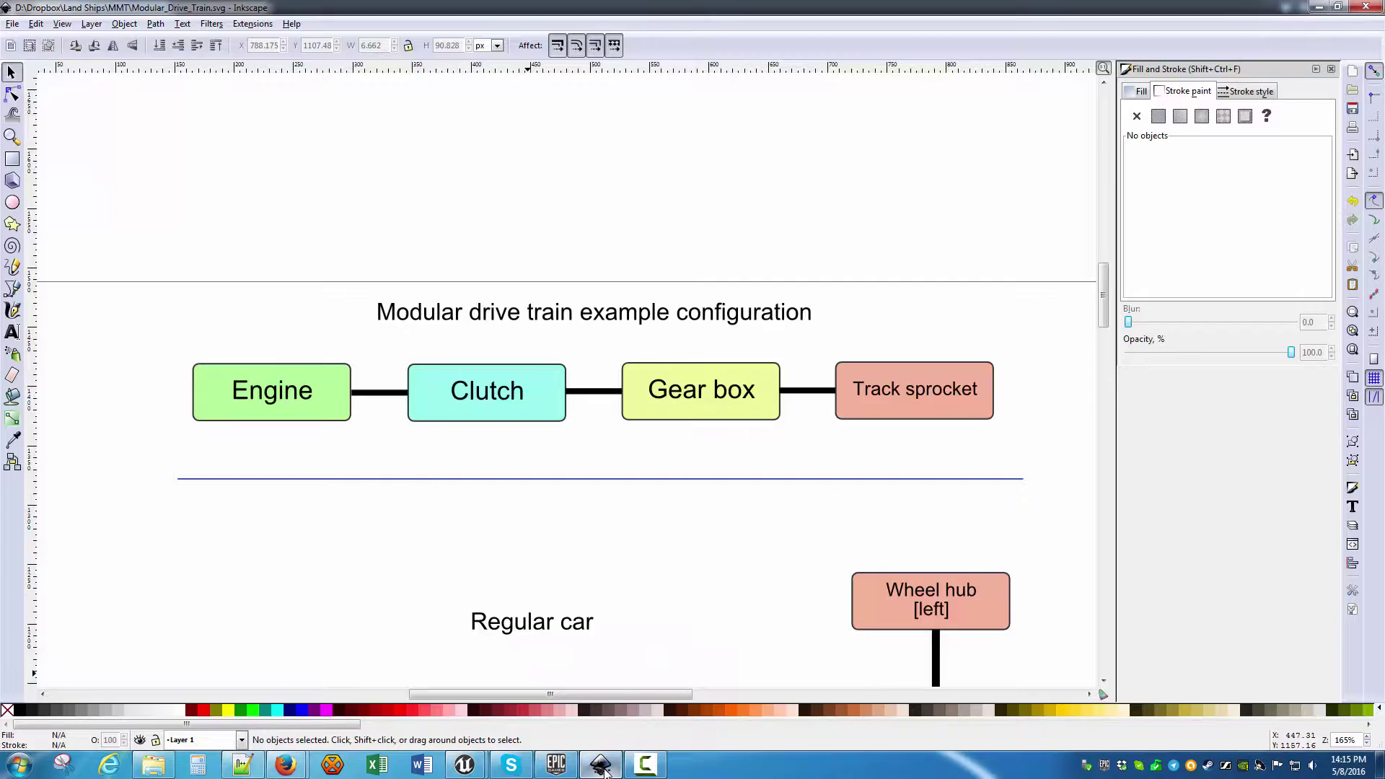
pyautogui.moveTo(841, 462)
pyautogui.mouseDown(button='middle')
pyautogui.moveTo(835, 402)
pyautogui.moveTo(839, 445)
pyautogui.mouseUp(button='middle')
pyautogui.scroll(-3, 743, 404)
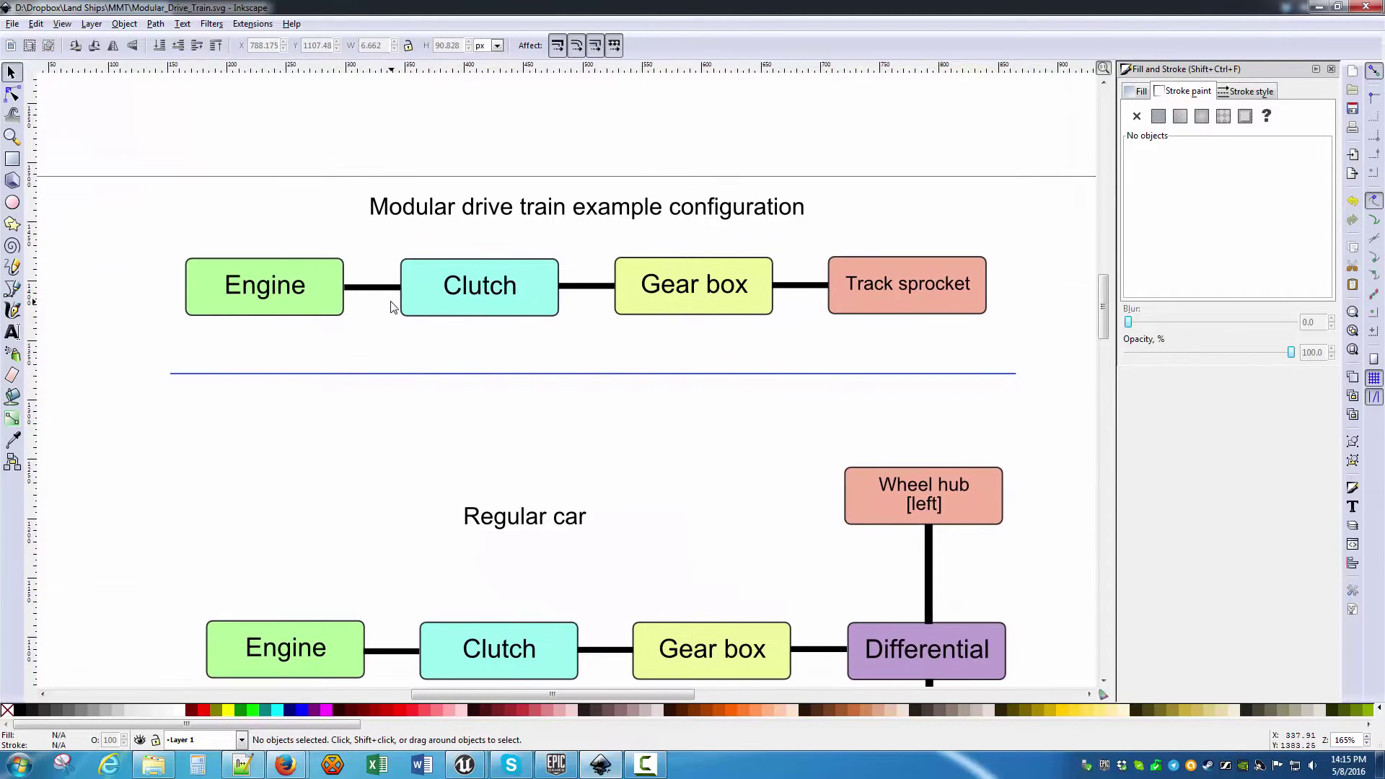
pyautogui.click(316, 316)
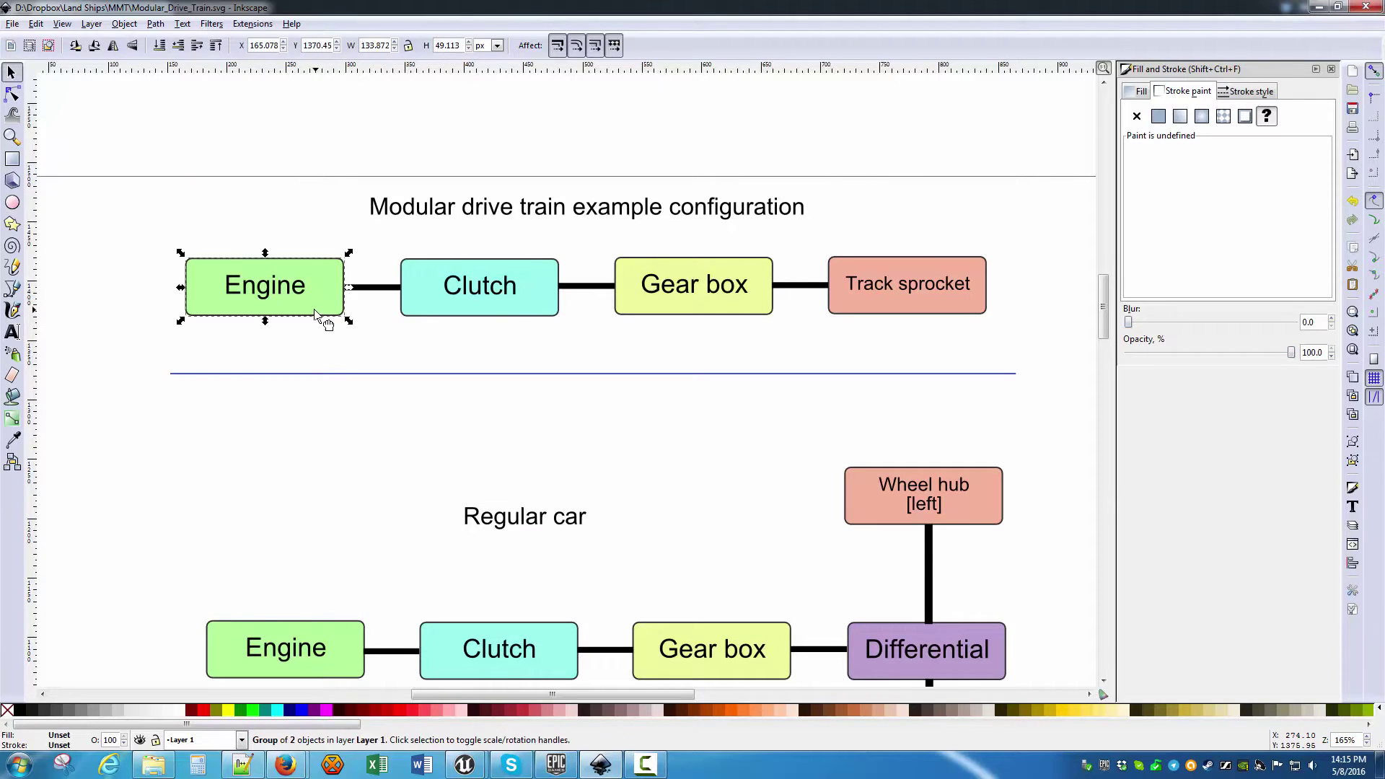
pyautogui.click(532, 308)
pyautogui.click(728, 297)
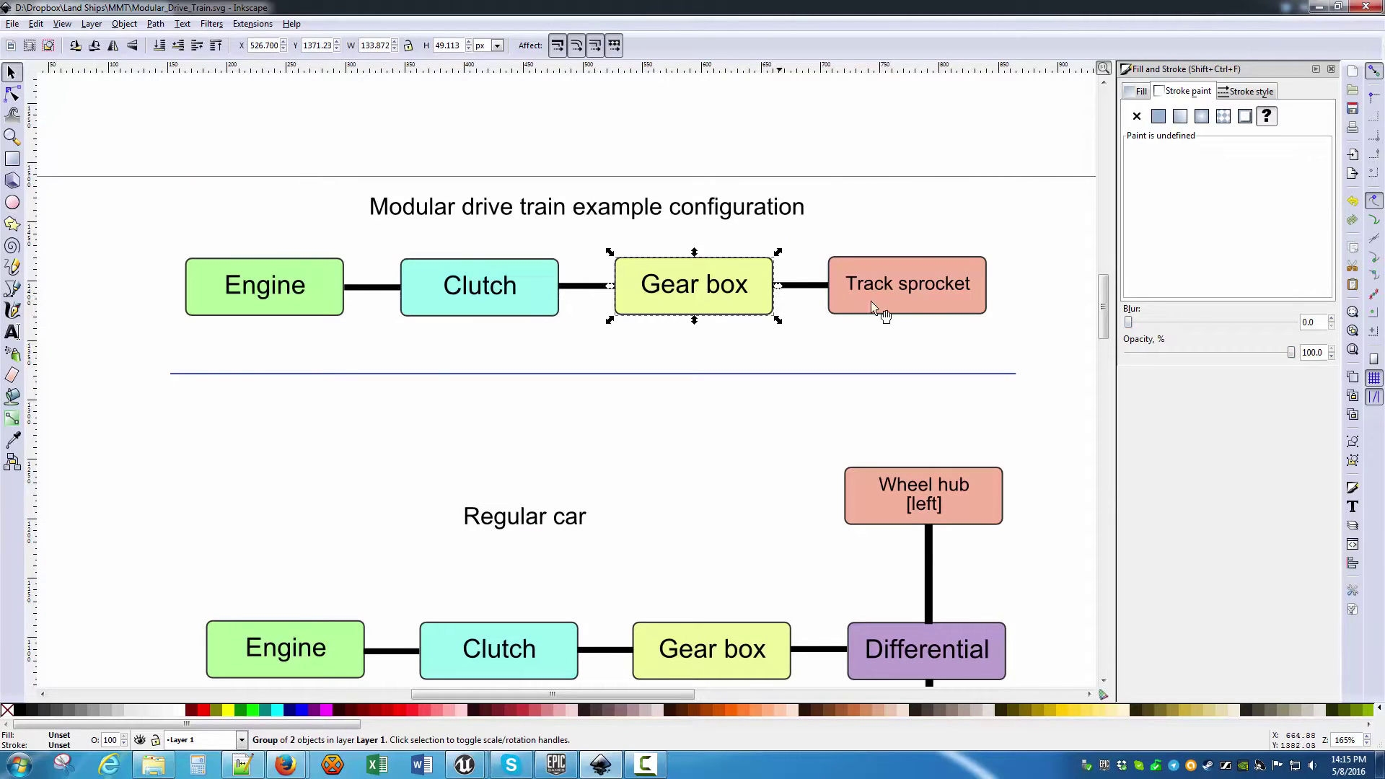
pyautogui.click(911, 313)
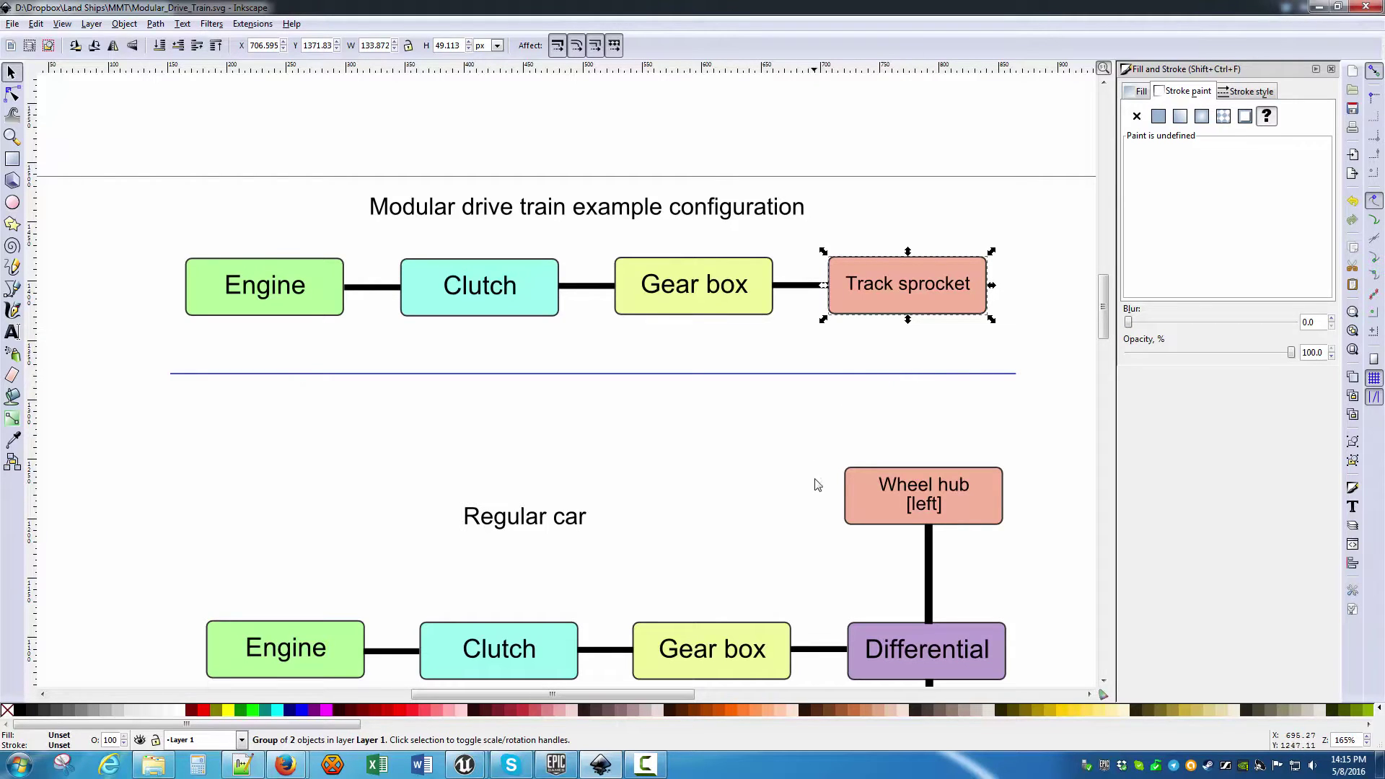
# Trace the Regular car diagram from Engine through Clutch, Gear box and Differential to the left and right wheel hubs
pyautogui.scroll(-7, 818, 484)
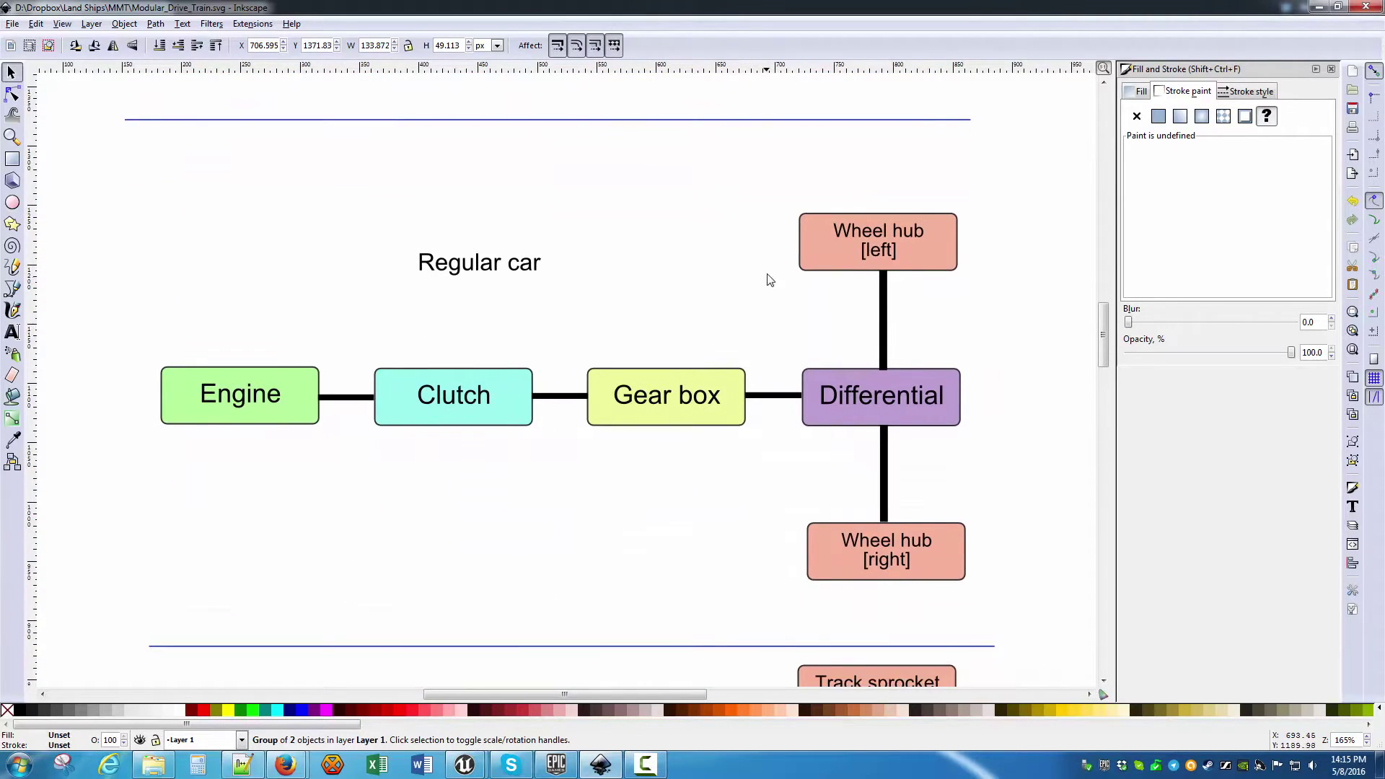
pyautogui.scroll(1, 780, 309)
pyautogui.keyDown('shift'); pyautogui.hscroll(-1, 743, 310); pyautogui.keyUp('shift')
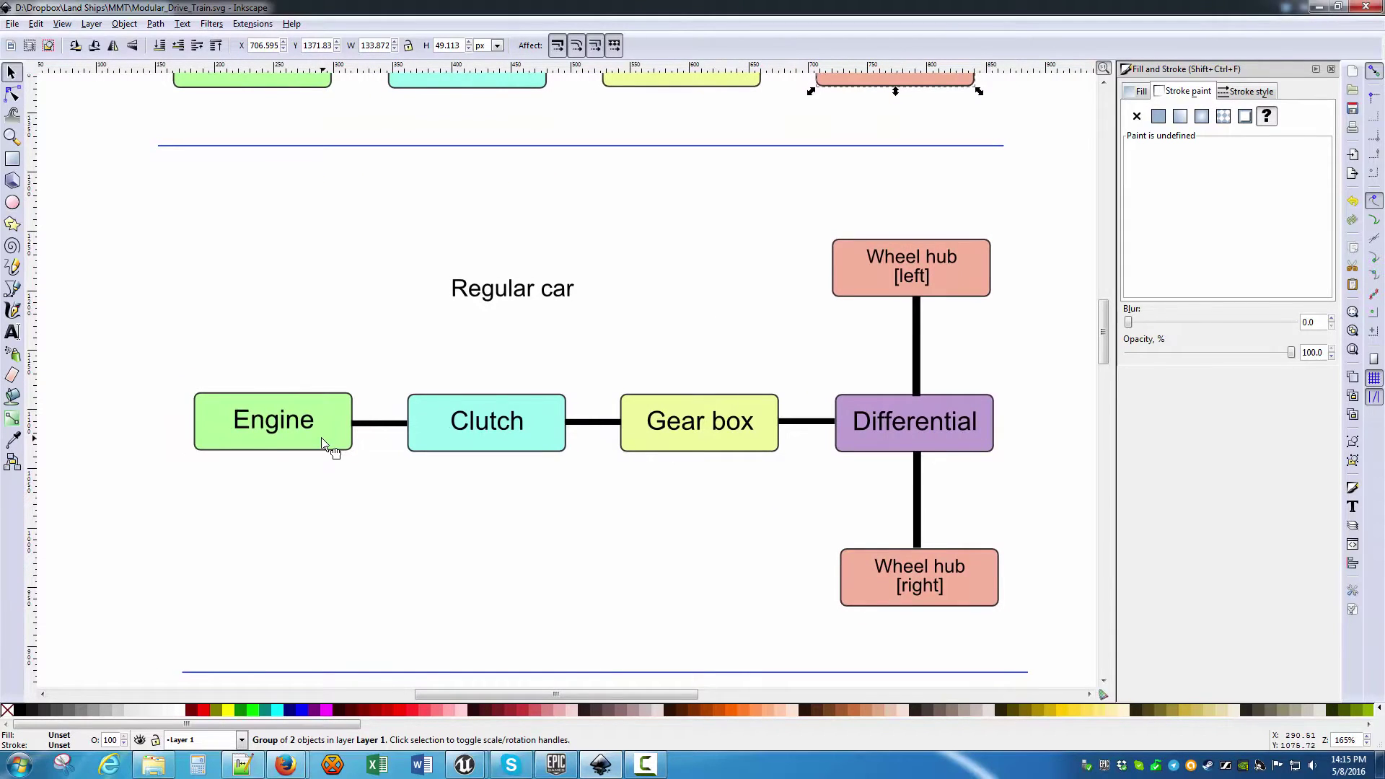
pyautogui.click(328, 443)
pyautogui.click(548, 446)
pyautogui.click(729, 451)
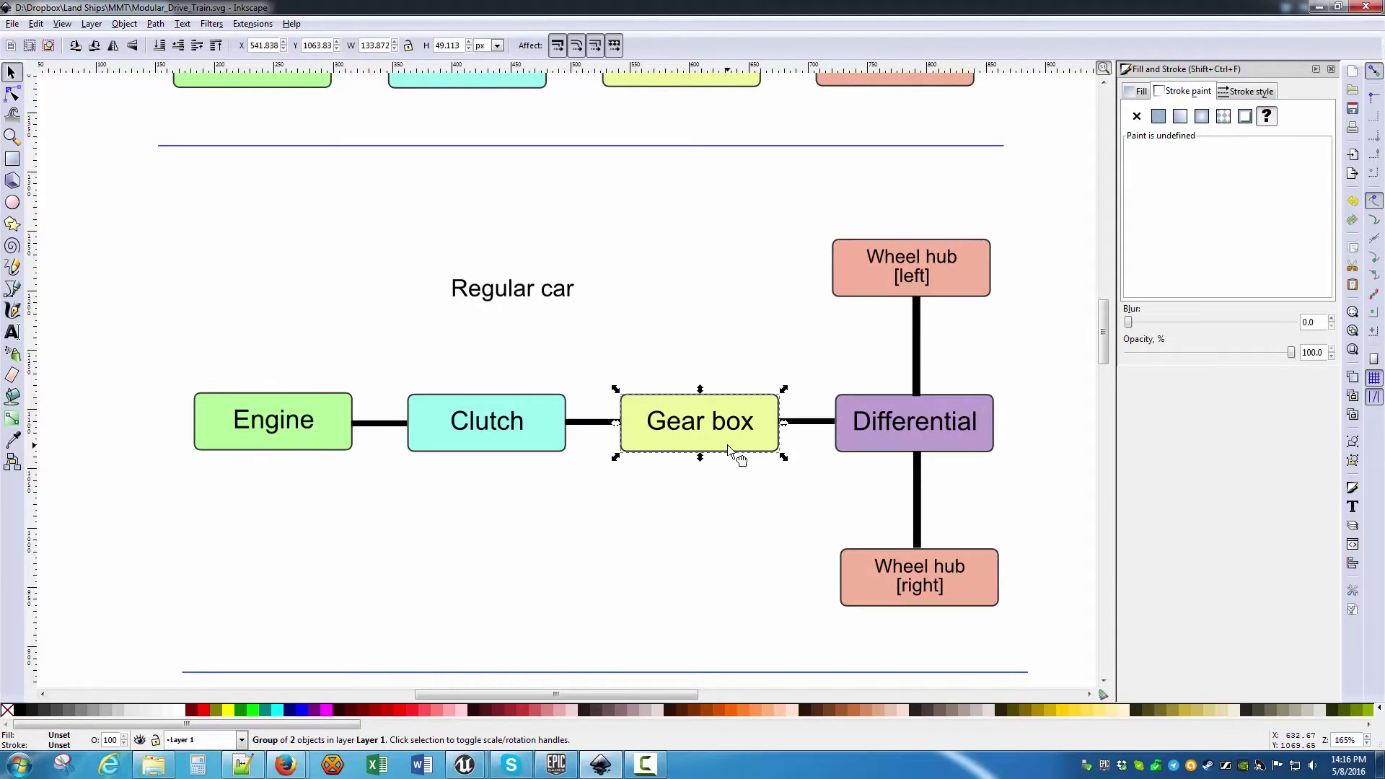
pyautogui.click(881, 450)
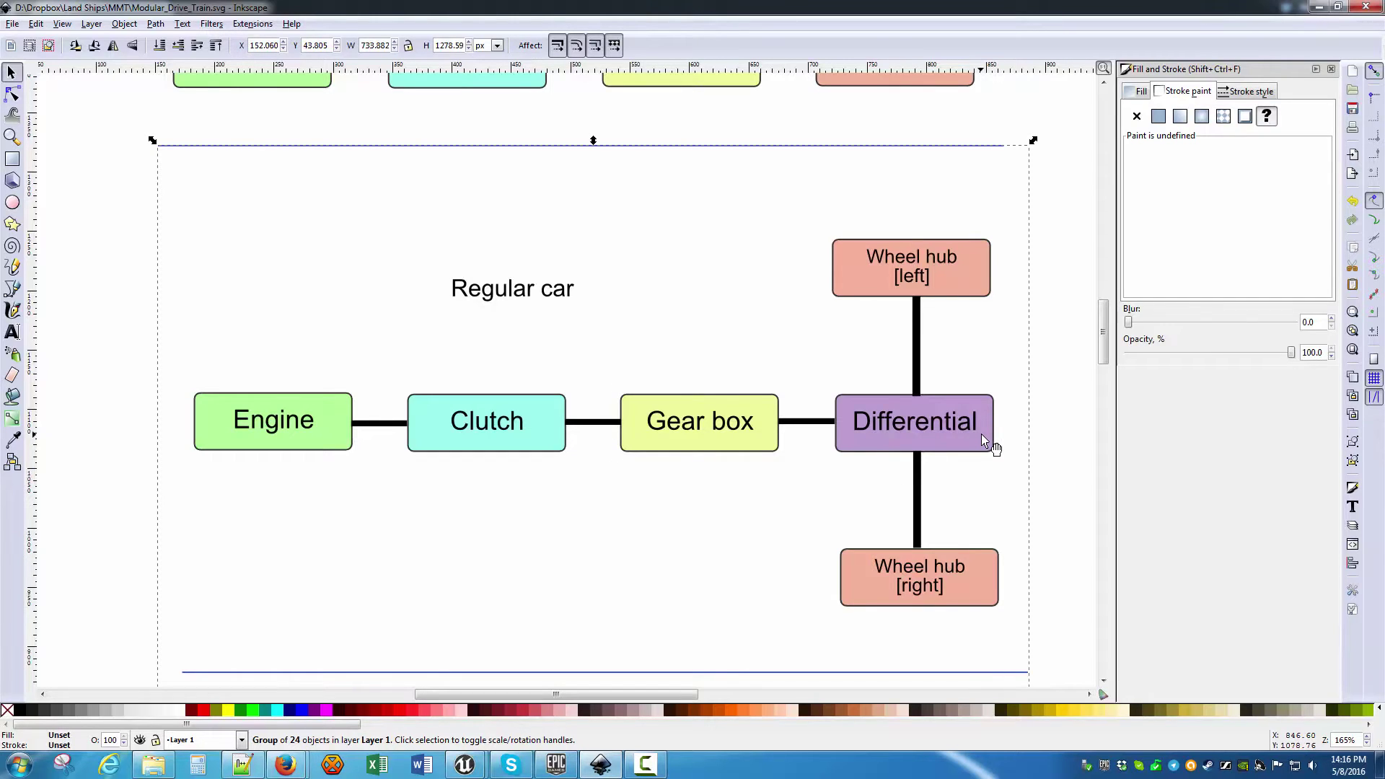
pyautogui.click(958, 280)
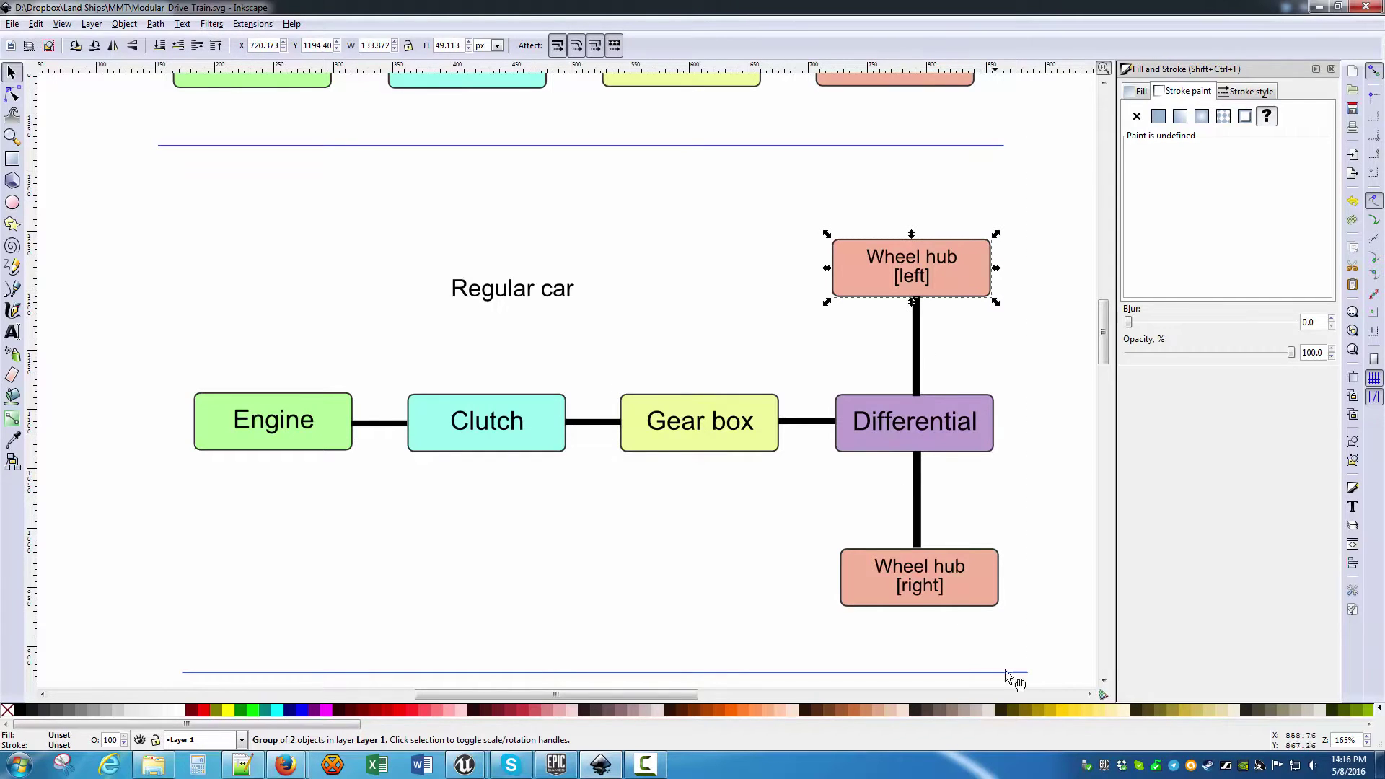
pyautogui.click(983, 601)
pyautogui.scroll(6, 989, 563)
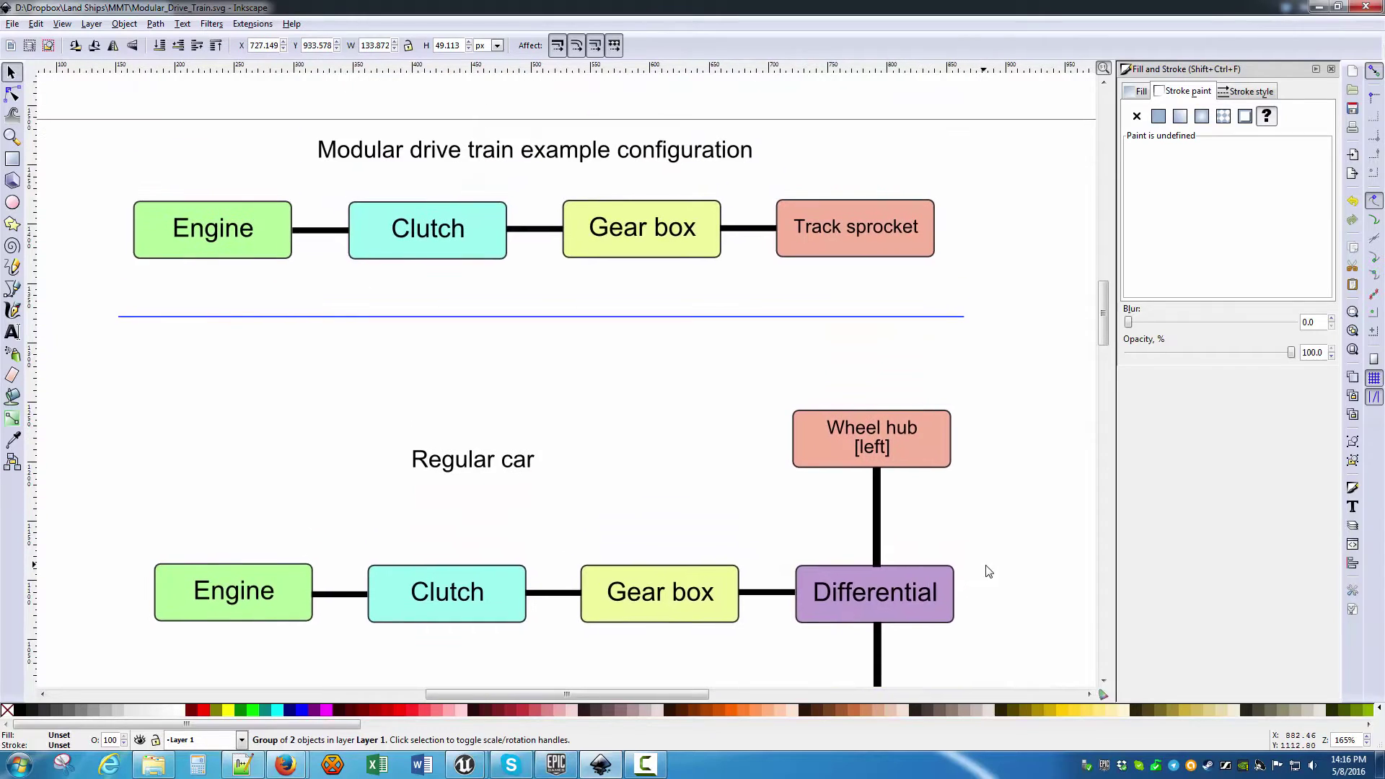
pyautogui.moveTo(989, 572); pyautogui.dragTo(984, 365, button='middle')
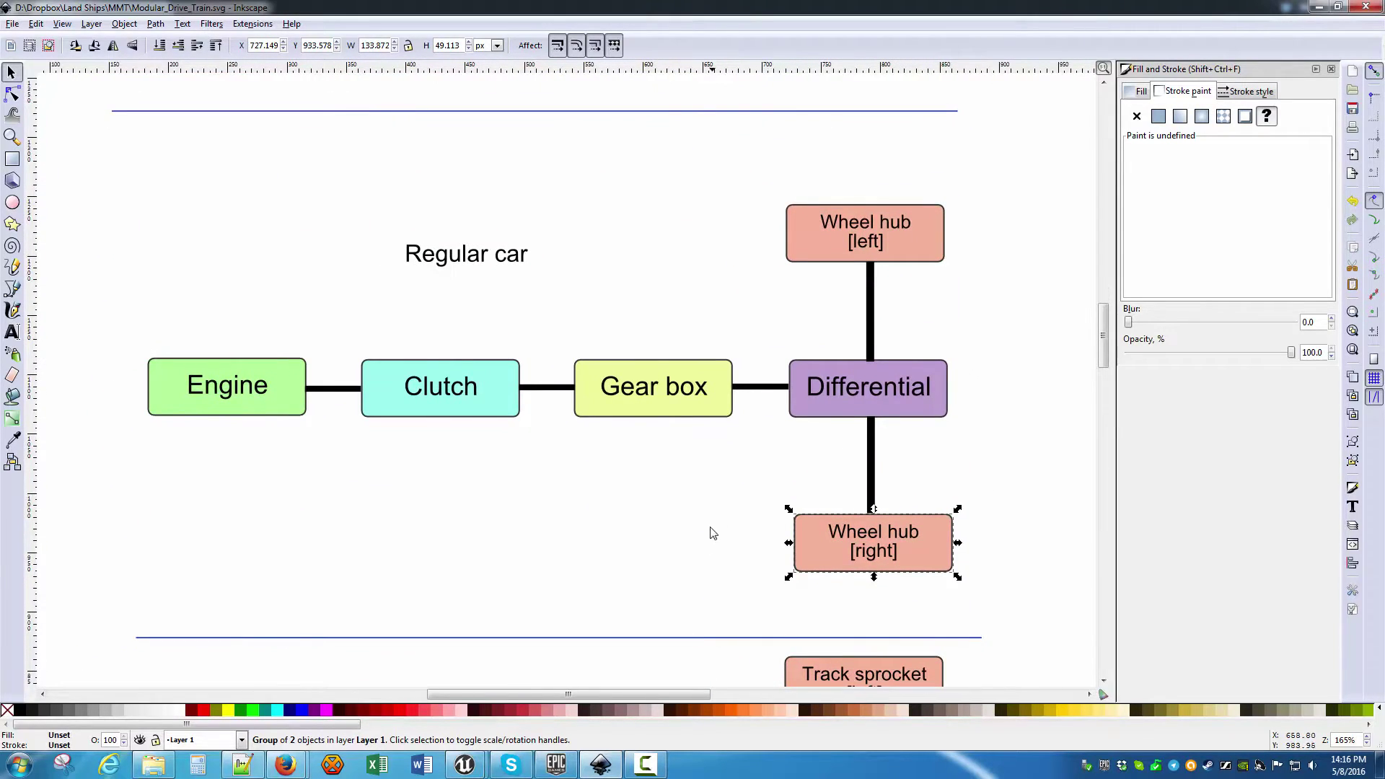
# Trace the Clutch-brake steering diagram from Engine through the Differential and steering clutch to the left track sprocket
pyautogui.scroll(-15, 712, 533)
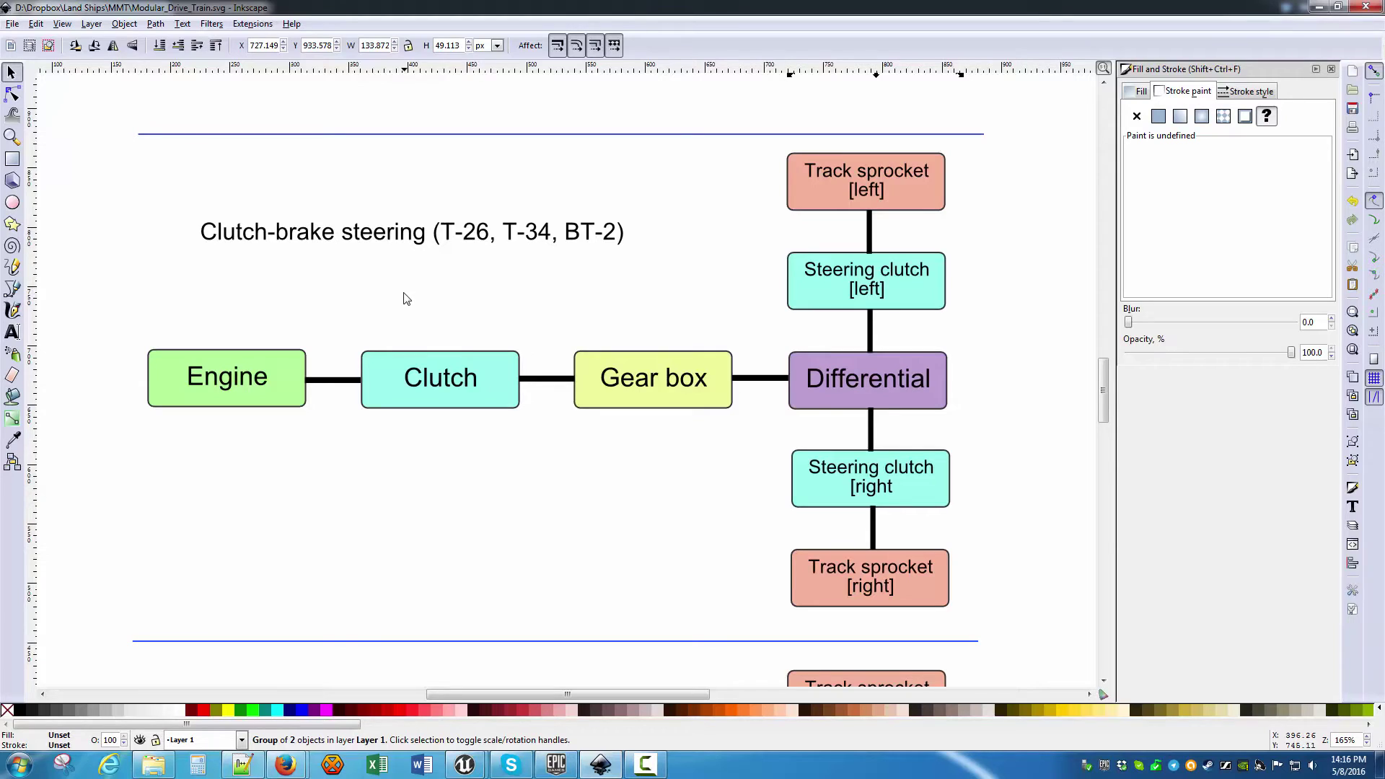
pyautogui.click(284, 401)
pyautogui.click(437, 402)
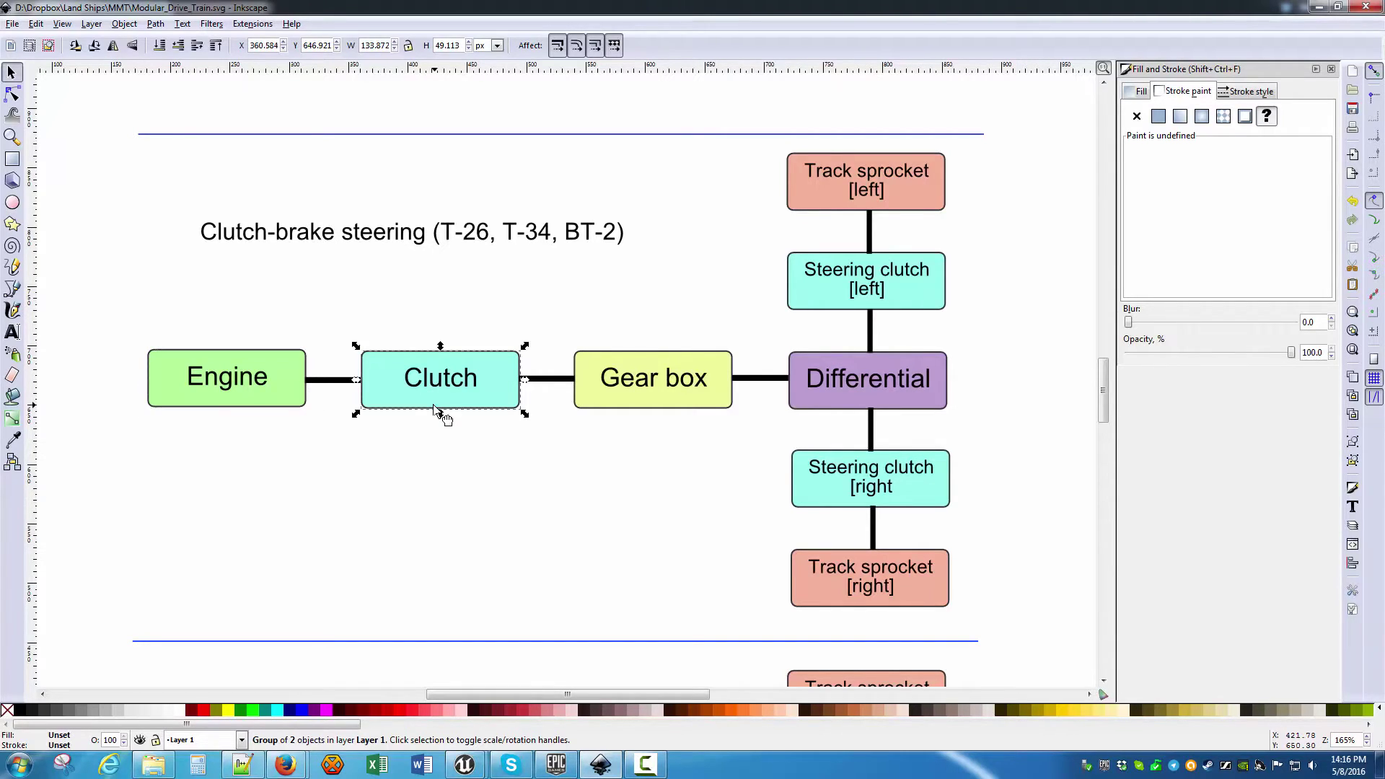
pyautogui.click(638, 404)
pyautogui.click(815, 403)
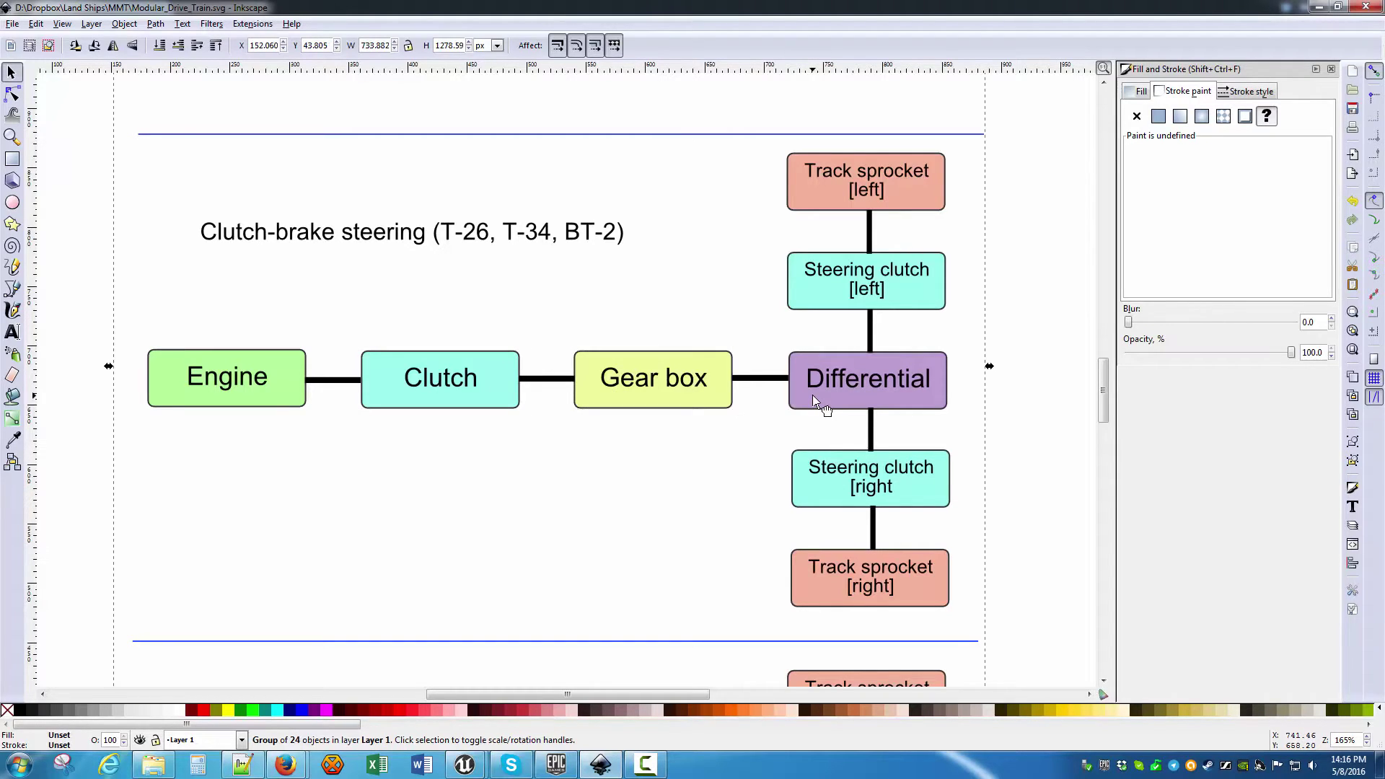
pyautogui.click(836, 394)
pyautogui.click(918, 307)
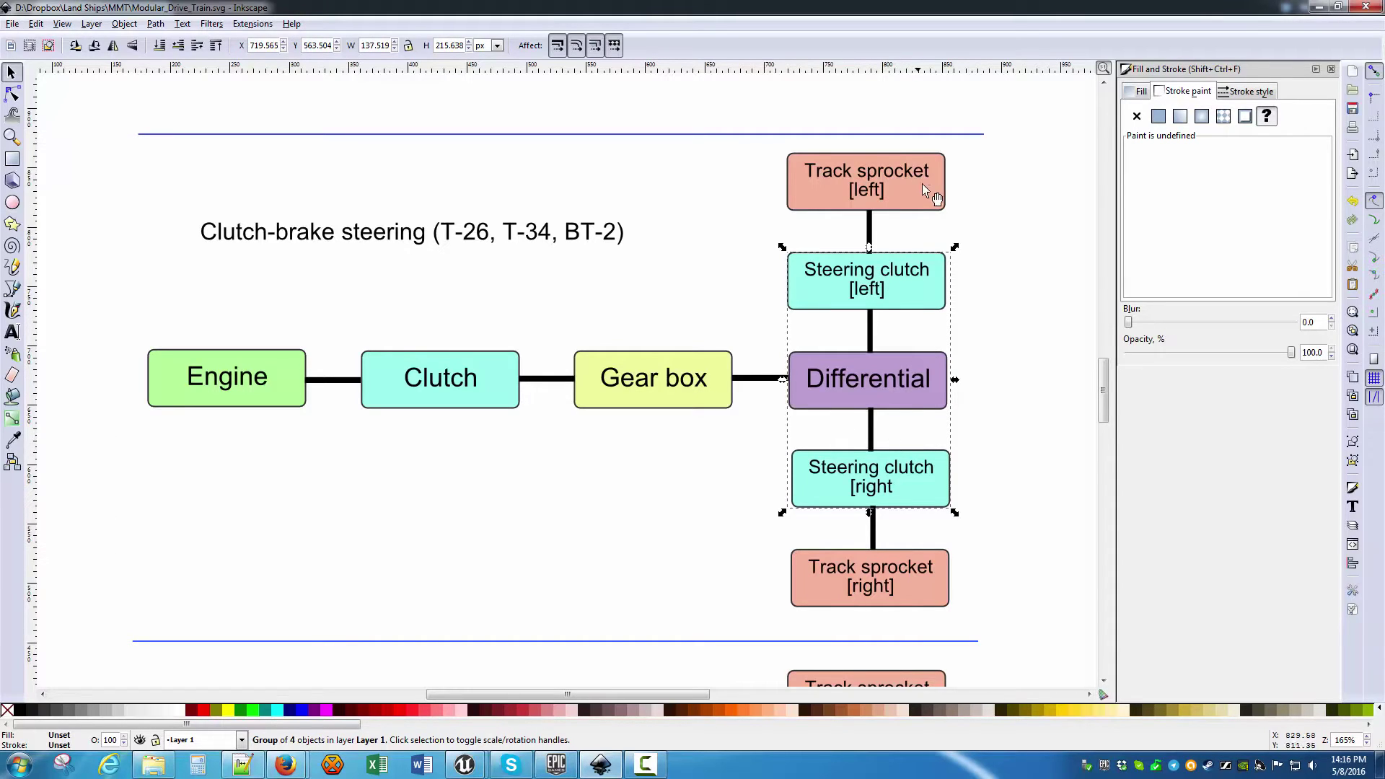
pyautogui.click(922, 205)
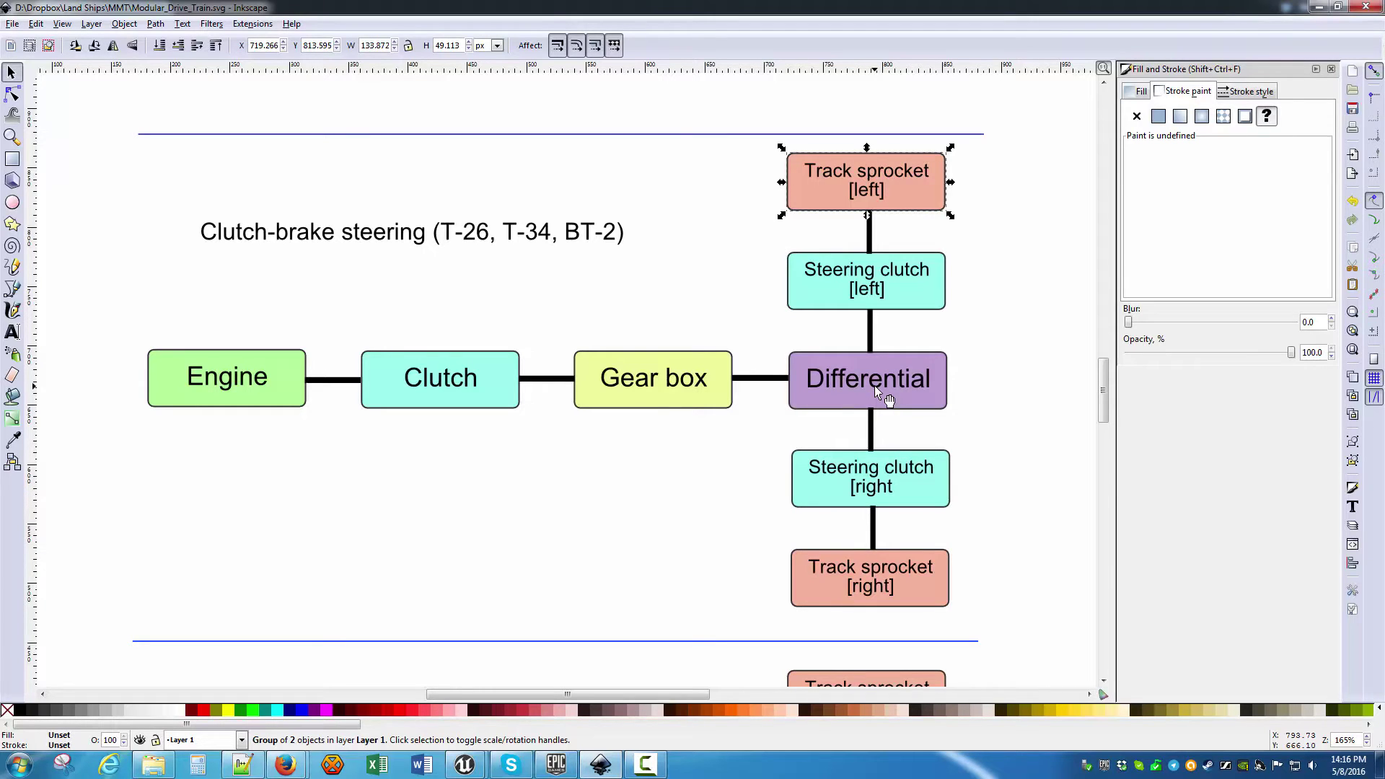
# Examine the Geared steering diagram, from the Engine block to the steering gear boxes and track sprockets
pyautogui.scroll(-5, 724, 555)
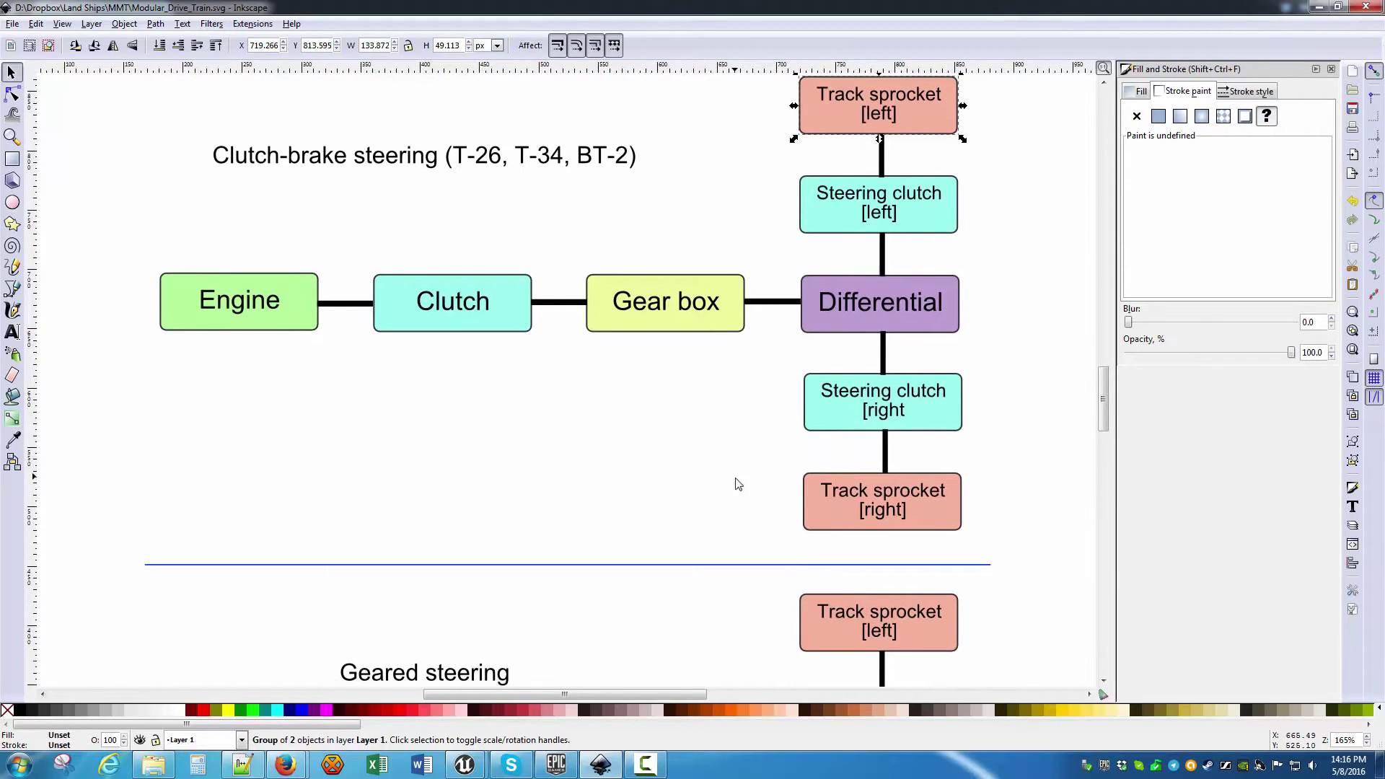
pyautogui.scroll(-12, 721, 532)
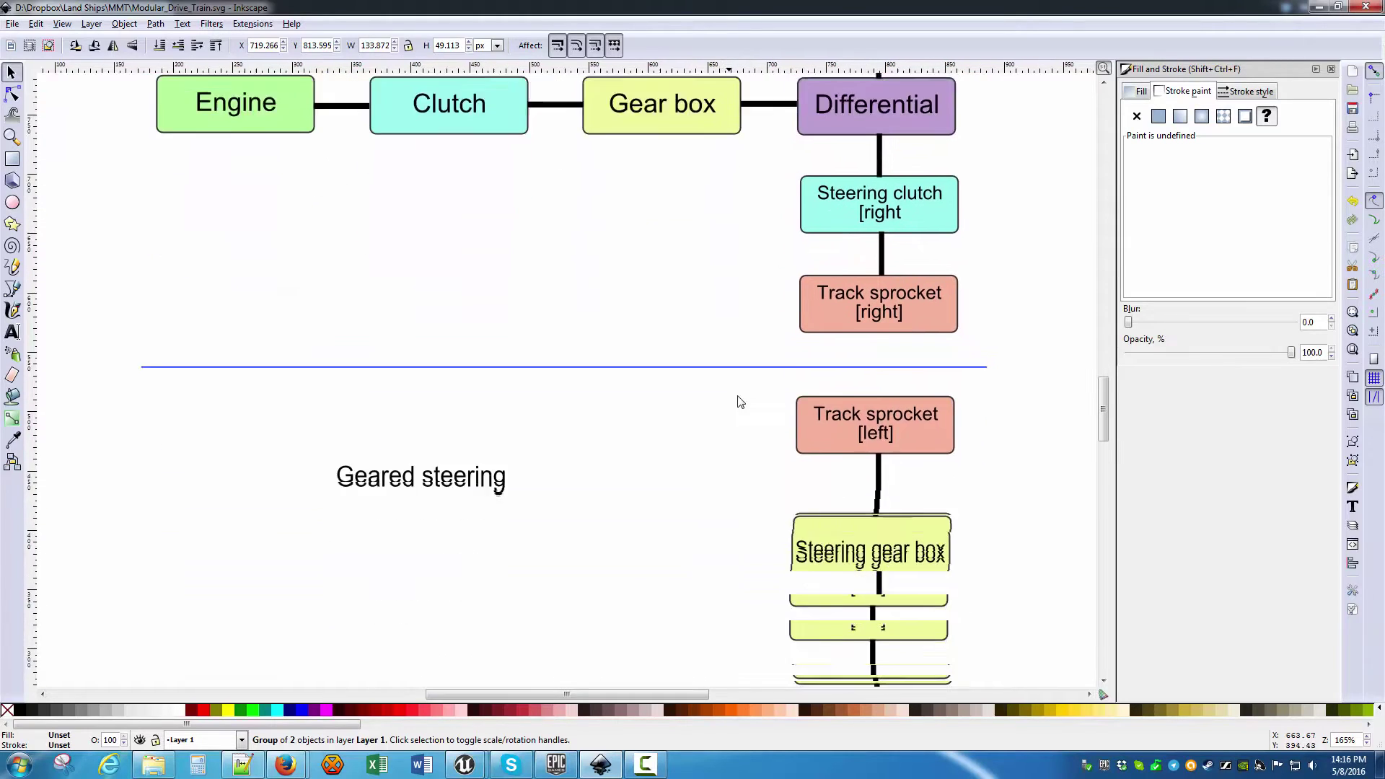
pyautogui.scroll(-1, 726, 344)
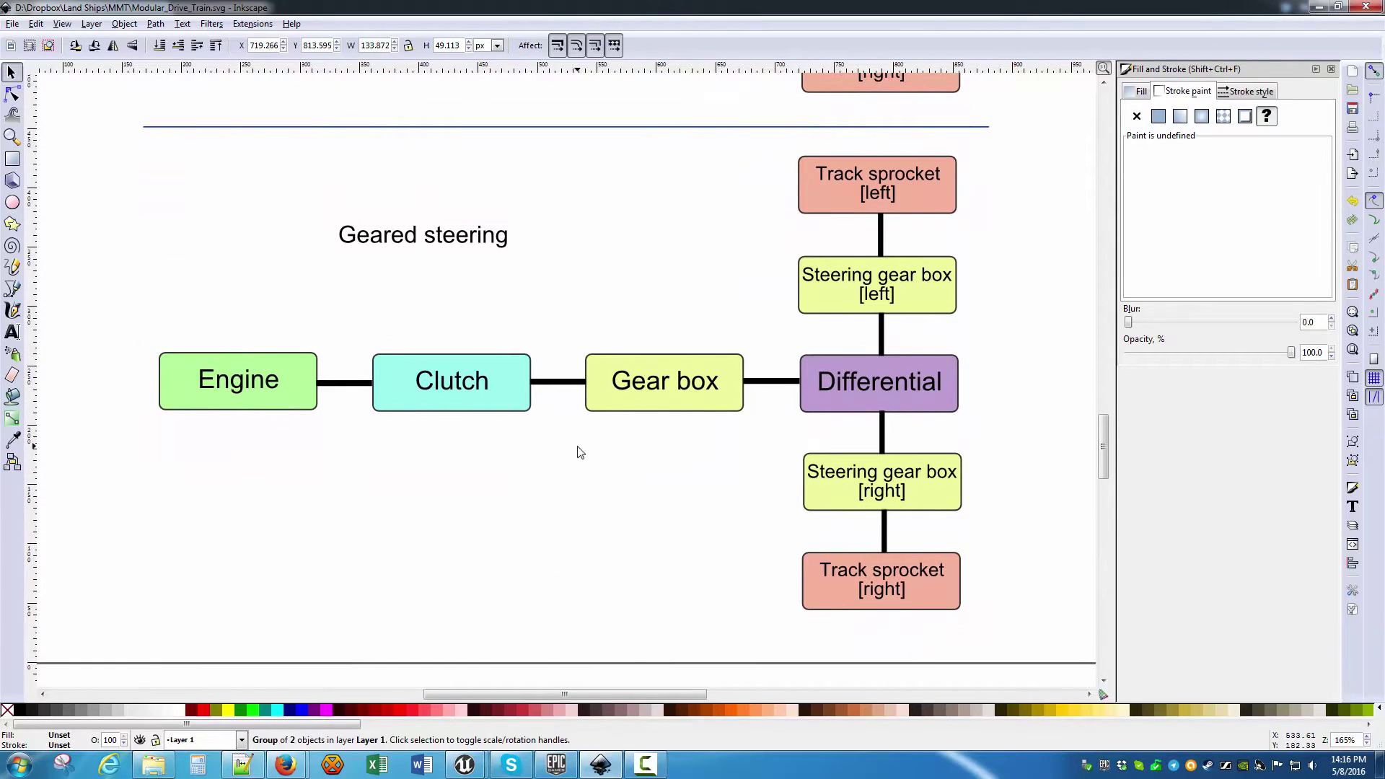
pyautogui.hscroll(1, 520, 455)
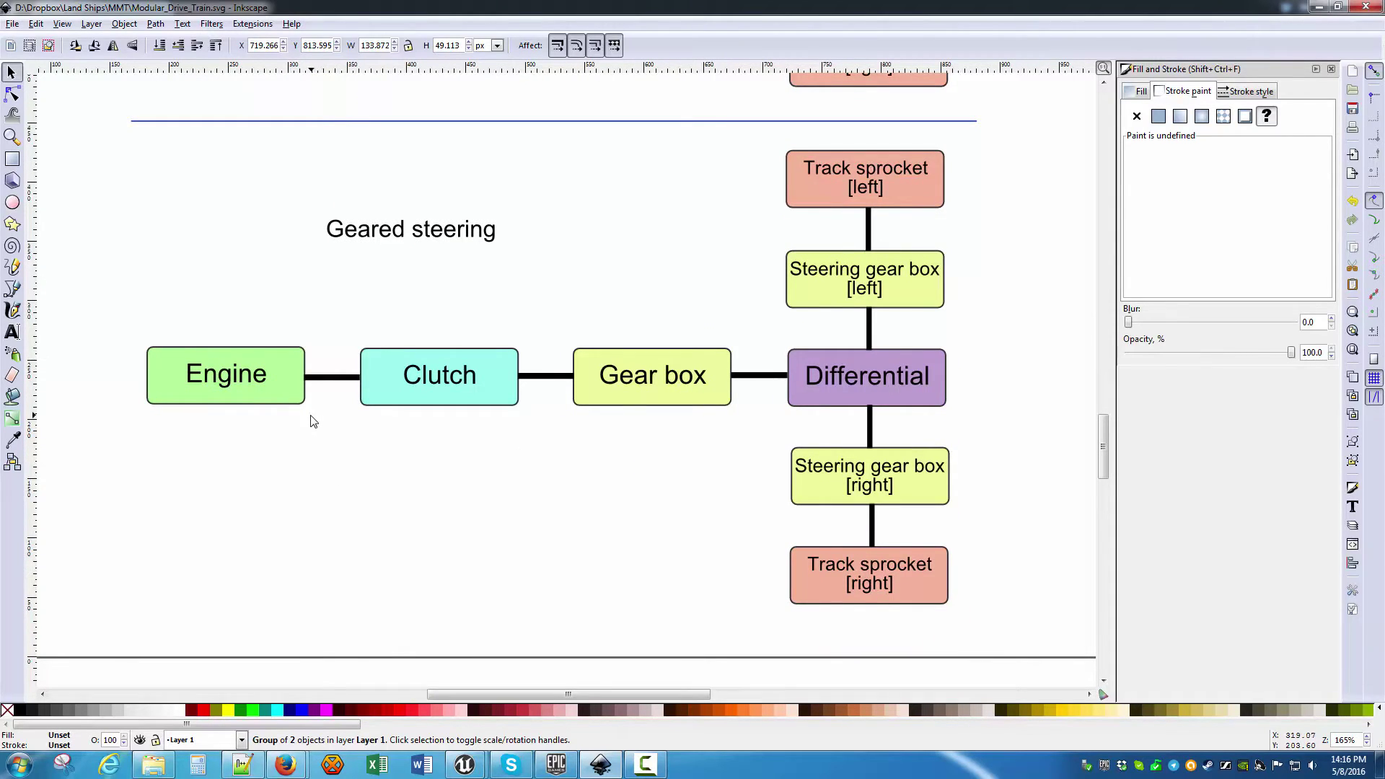
pyautogui.click(296, 397)
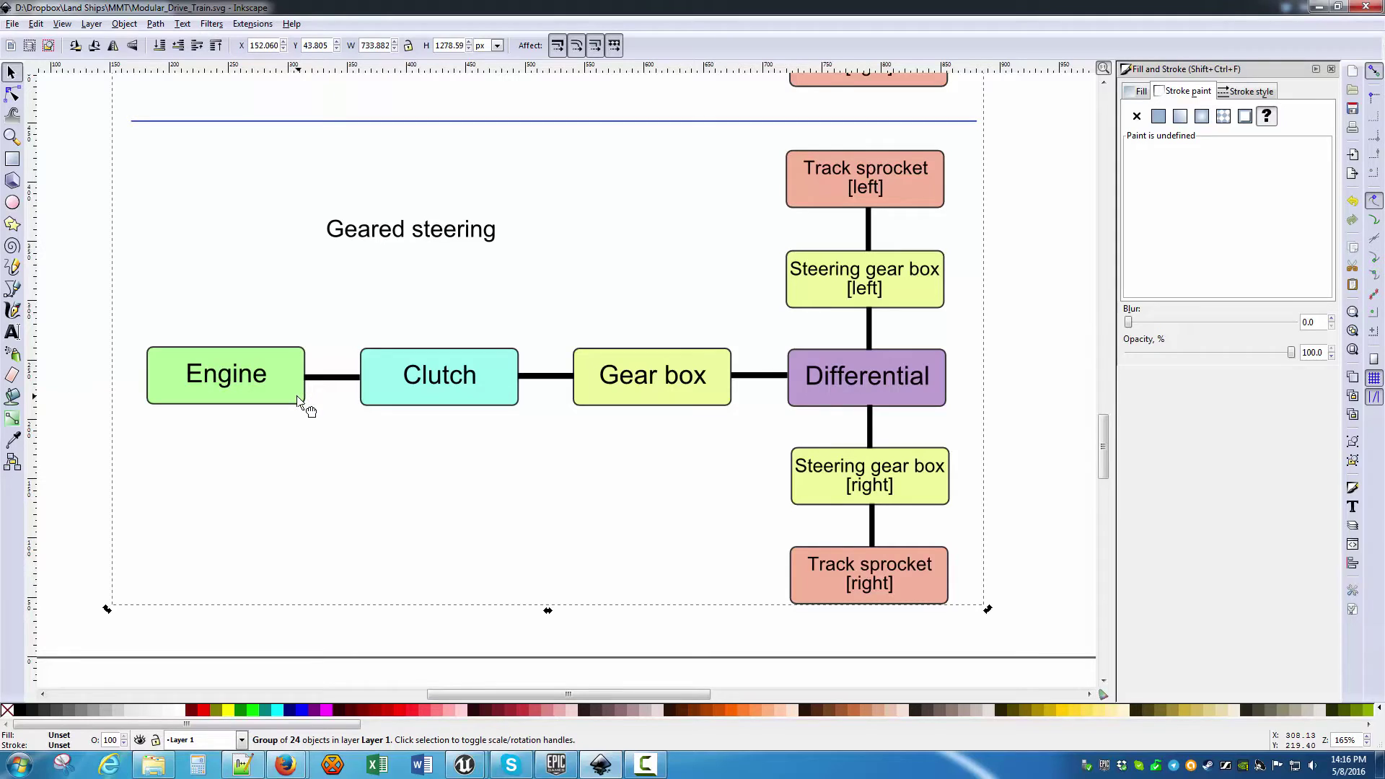
pyautogui.click(353, 441)
pyautogui.click(289, 400)
pyautogui.moveTo(1005, 411); pyautogui.dragTo(905, 418, button='middle')
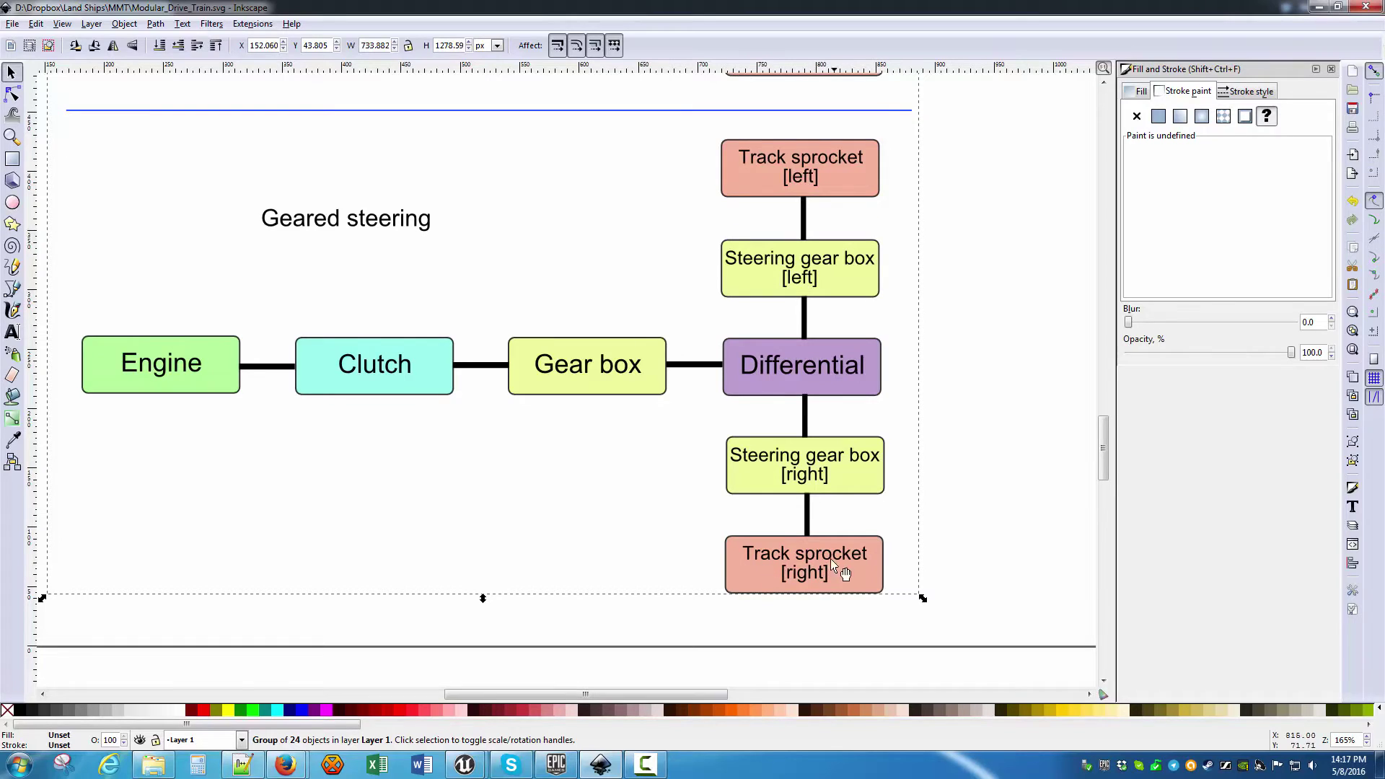
# Compare the Geared steering, Clutch-brake steering and Regular car layouts by reviewing their diagrams again
pyautogui.scroll(12, 904, 431)
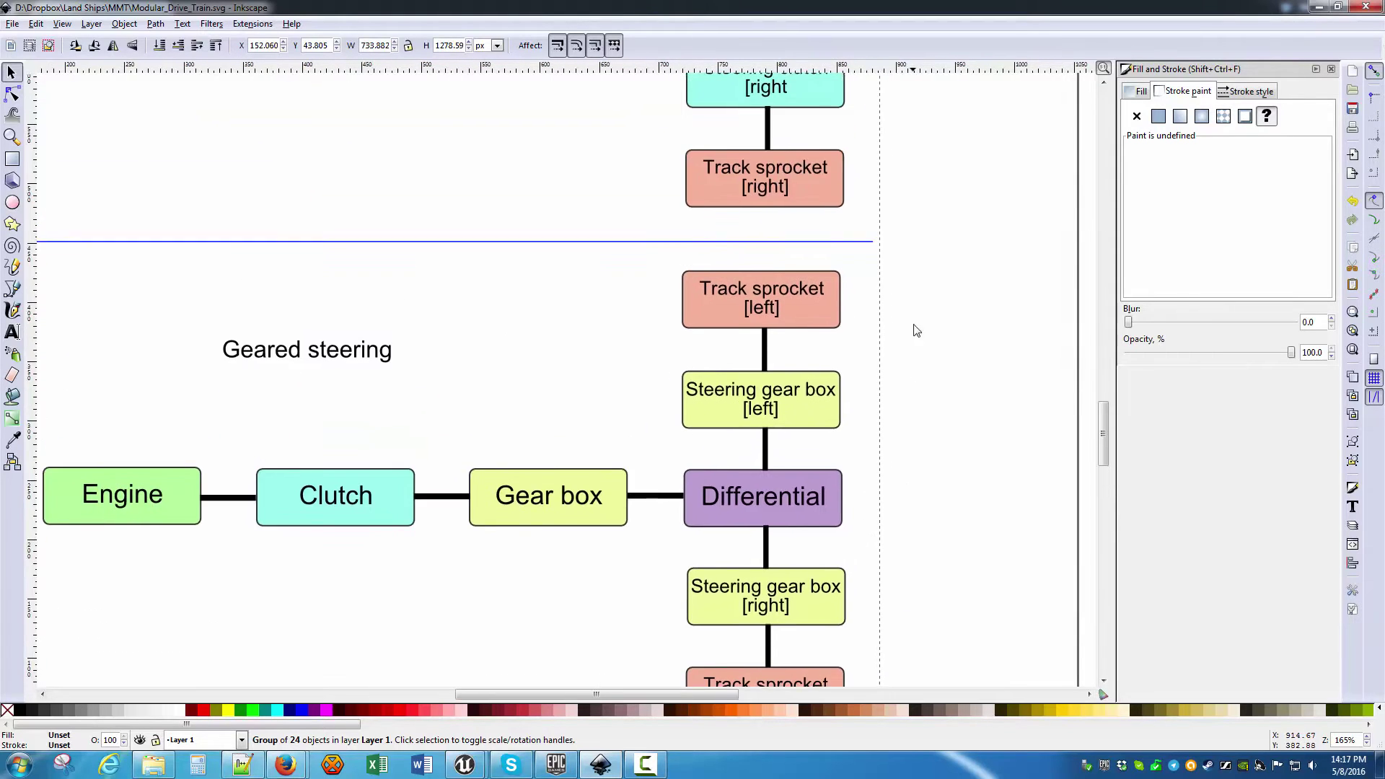
pyautogui.moveTo(902, 303); pyautogui.dragTo(994, 417, button='middle')
pyautogui.moveTo(702, 621); pyautogui.dragTo(714, 314, button='middle')
pyautogui.moveTo(712, 511); pyautogui.dragTo(718, 552, button='middle')
pyautogui.moveTo(724, 317); pyautogui.dragTo(768, 668, button='middle')
pyautogui.moveTo(776, 295); pyautogui.dragTo(725, 422, button='middle')
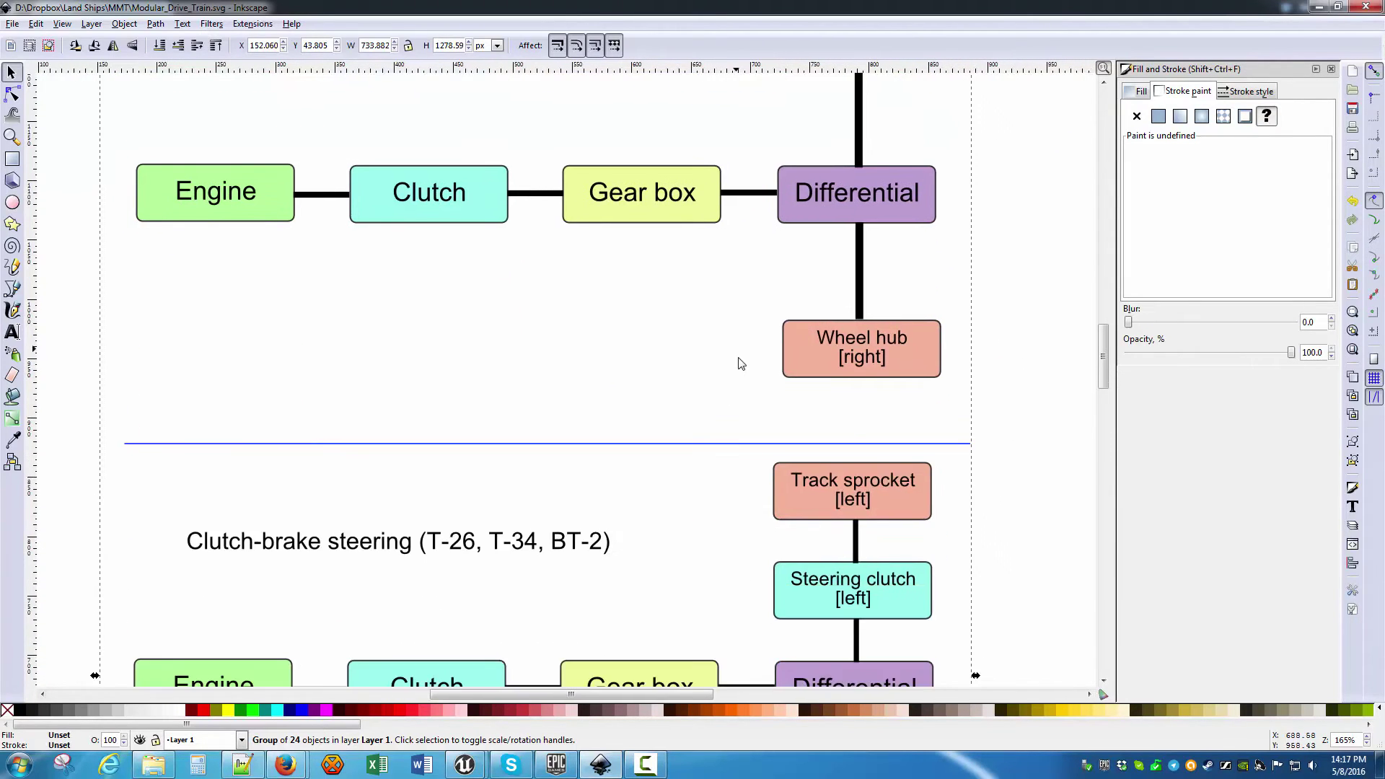
pyautogui.moveTo(738, 358); pyautogui.dragTo(744, 597, button='middle')
pyautogui.moveTo(744, 317)
pyautogui.mouseDown(button='middle')
pyautogui.moveTo(746, 479)
pyautogui.moveTo(734, 336)
pyautogui.mouseUp(button='middle')
pyautogui.moveTo(710, 591)
pyautogui.mouseDown(button='middle')
pyautogui.moveTo(714, 318)
pyautogui.moveTo(707, 395)
pyautogui.mouseUp(button='middle')
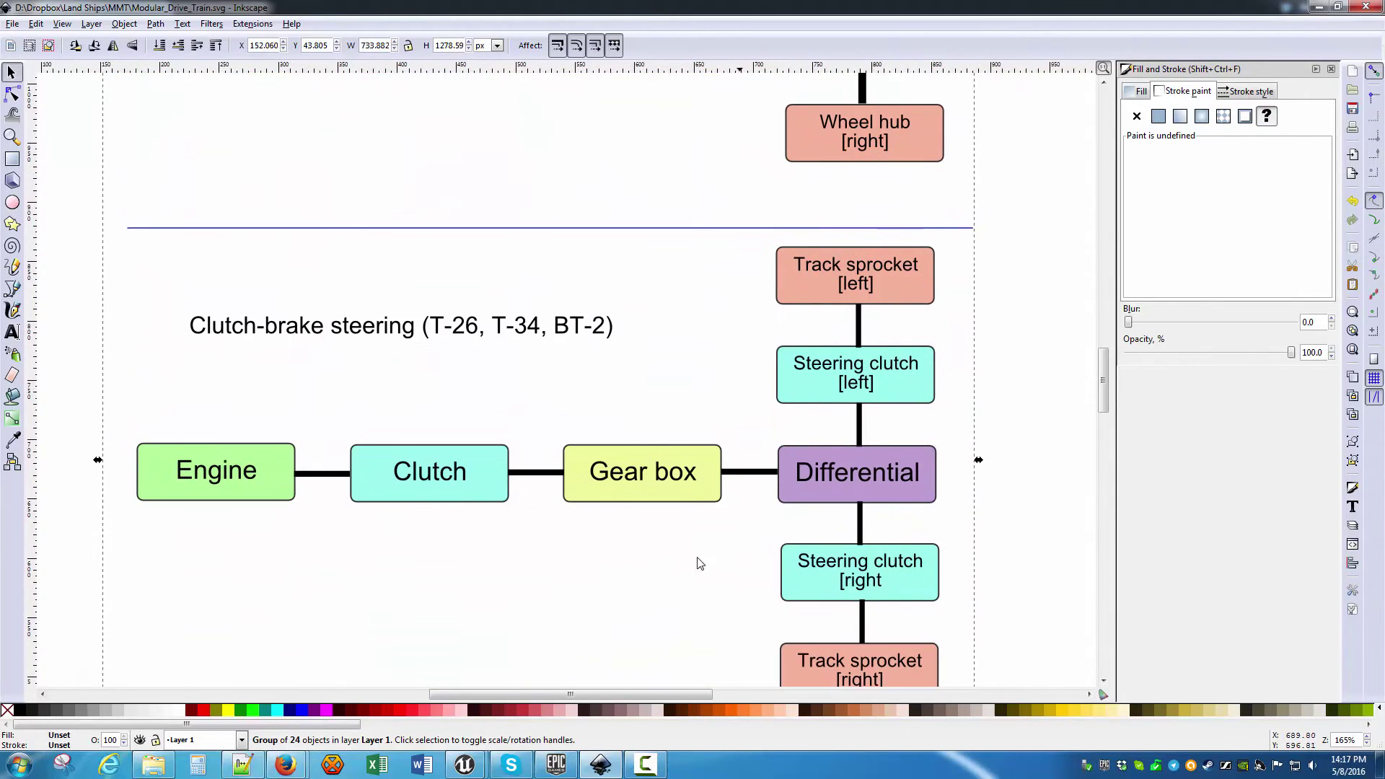
pyautogui.moveTo(734, 572); pyautogui.dragTo(713, 411, button='middle')
pyautogui.moveTo(672, 608)
pyautogui.mouseDown(button='middle')
pyautogui.moveTo(684, 410)
pyautogui.moveTo(648, 387)
pyautogui.moveTo(646, 334)
pyautogui.moveTo(651, 476)
pyautogui.mouseUp(button='middle')
pyautogui.moveTo(656, 366); pyautogui.dragTo(670, 543, button='middle')
pyautogui.moveTo(698, 312); pyautogui.dragTo(713, 370, button='middle')
pyautogui.scroll(15, 714, 375)
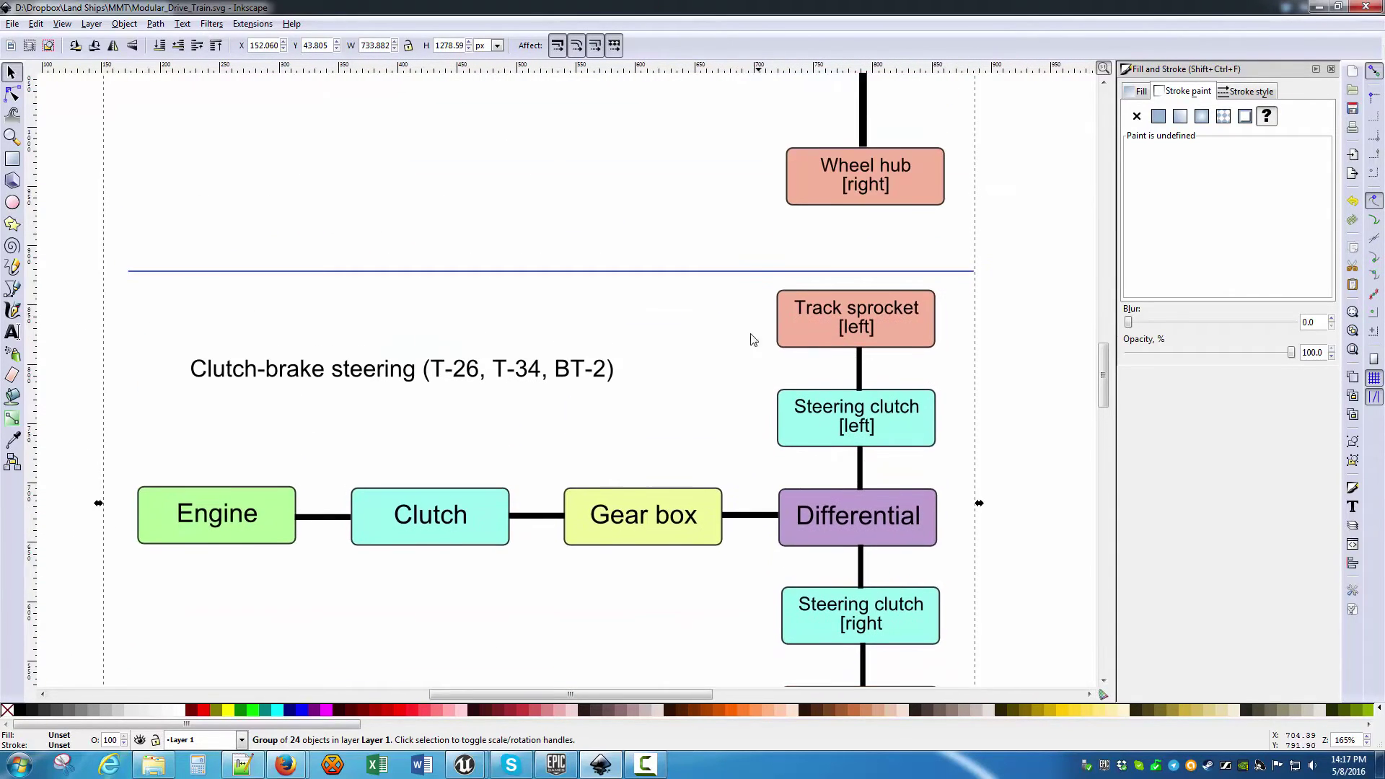
pyautogui.scroll(-8, 705, 344)
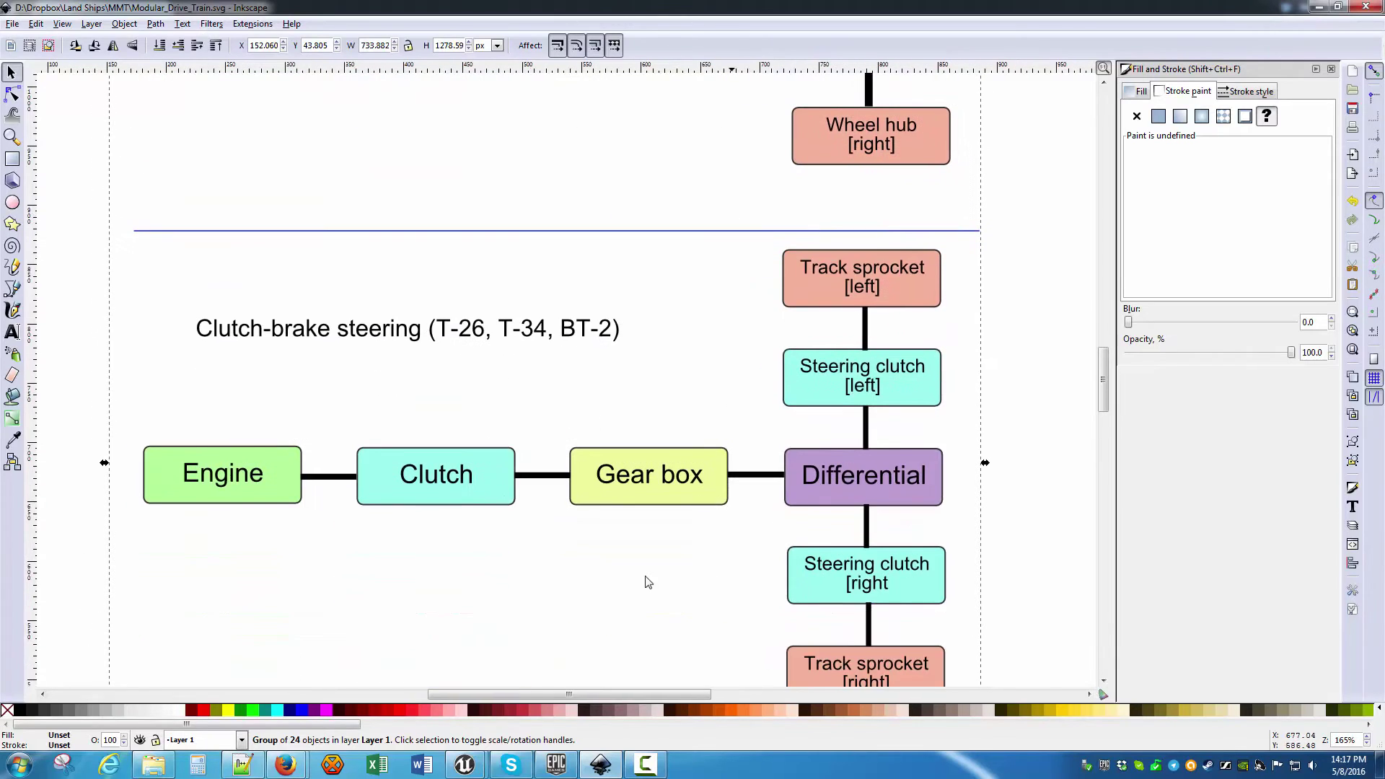
# Examine how the differential connects to the steering gear boxes and track sprockets in the Geared steering diagram
pyautogui.scroll(-10, 758, 548)
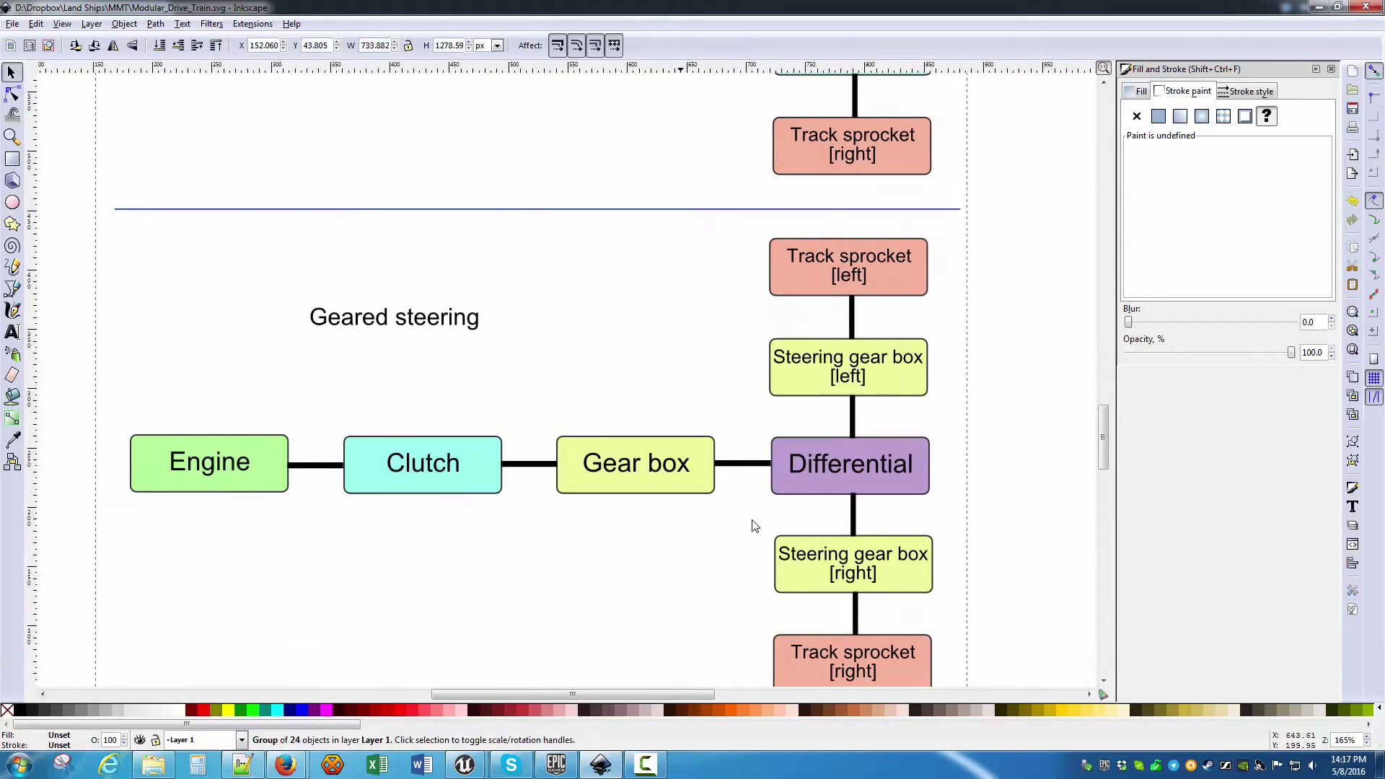
pyautogui.moveTo(850, 474); pyautogui.dragTo(785, 440, button='middle')
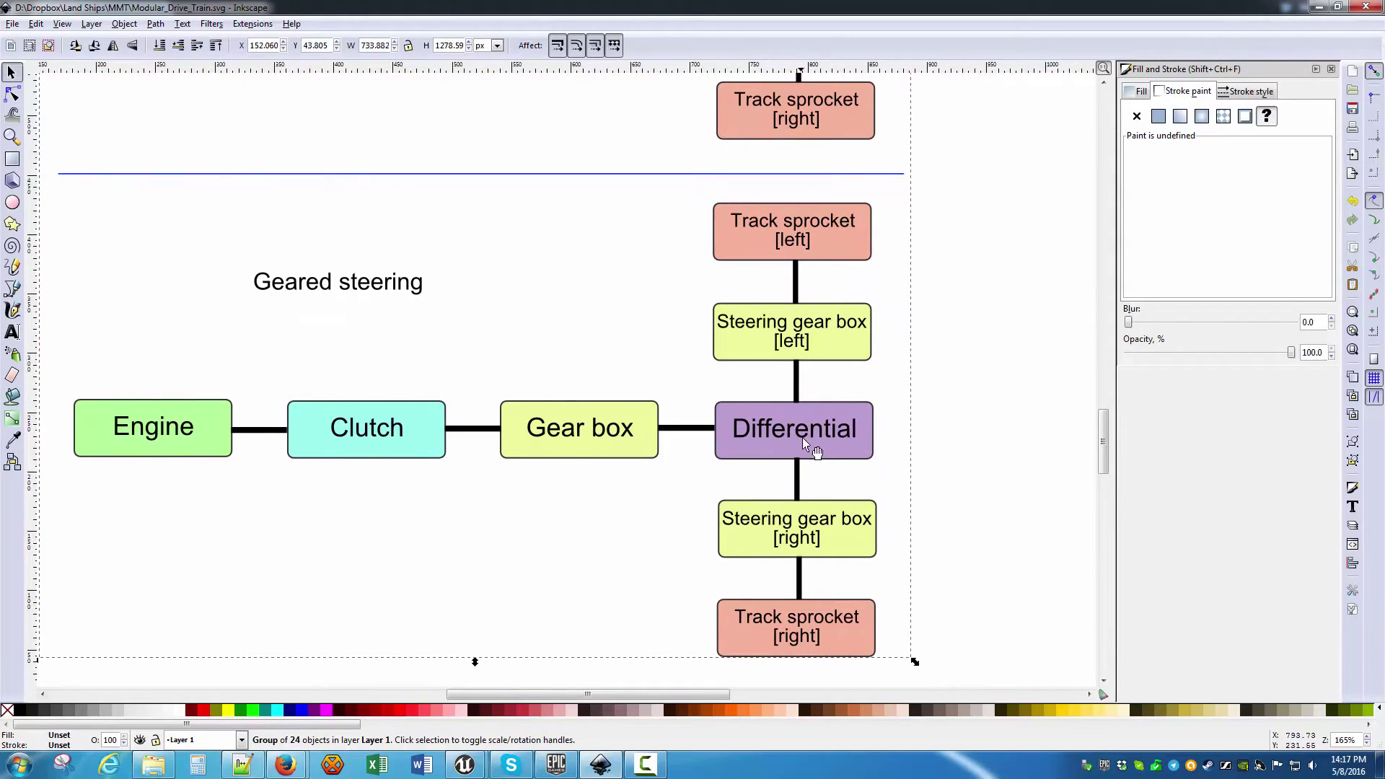
pyautogui.moveTo(750, 332); pyautogui.dragTo(736, 422, button='middle')
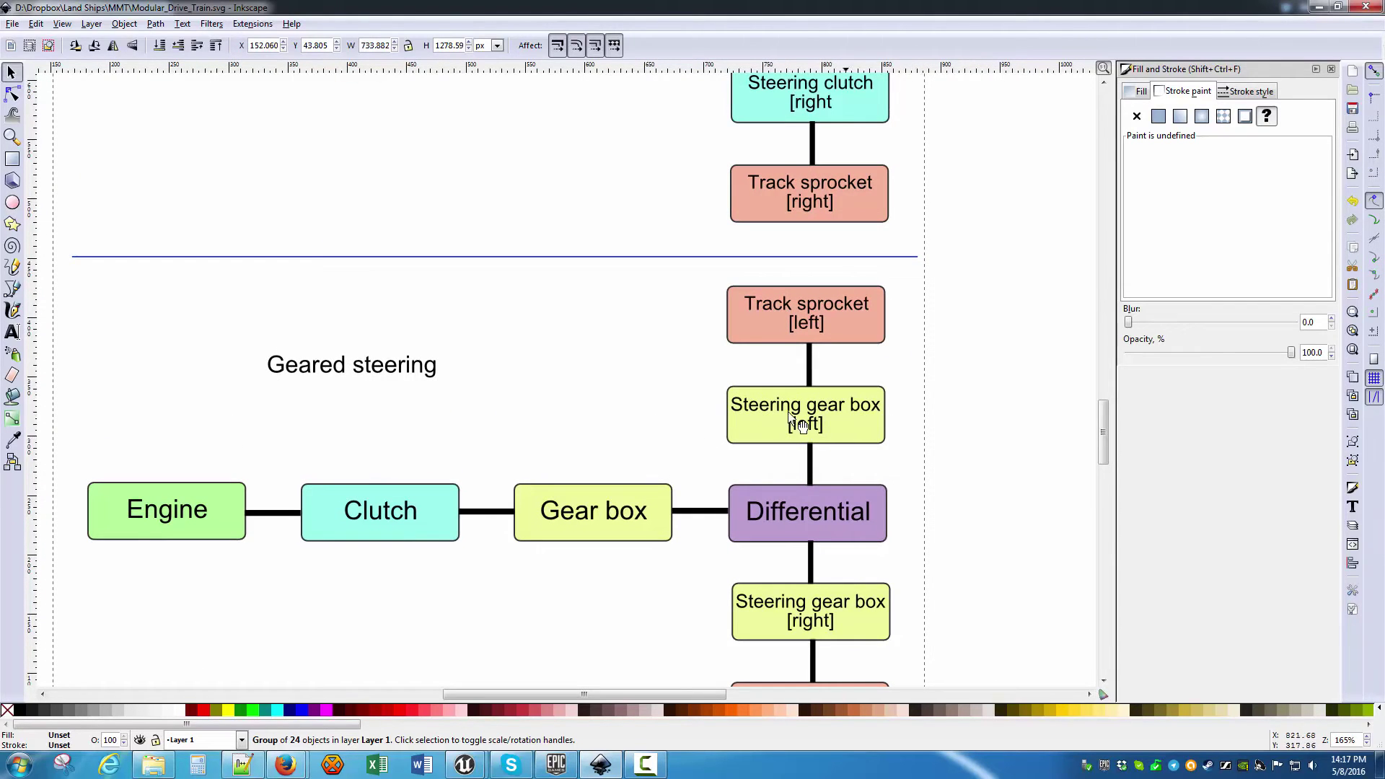
pyautogui.scroll(-4, 820, 417)
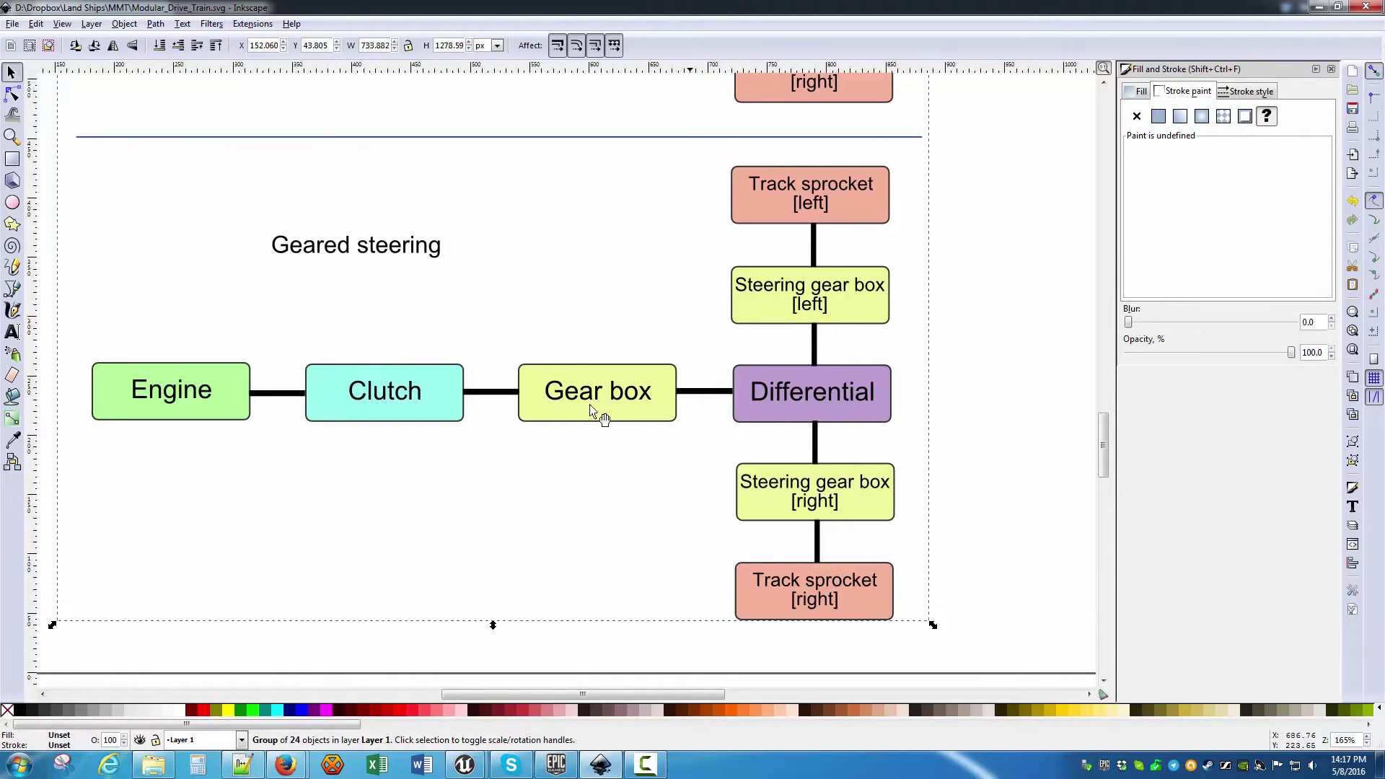
# Return past the Clutch-brake steering diagram to review the Modular drive train example configuration and the Regular car layout
pyautogui.scroll(10, 643, 309)
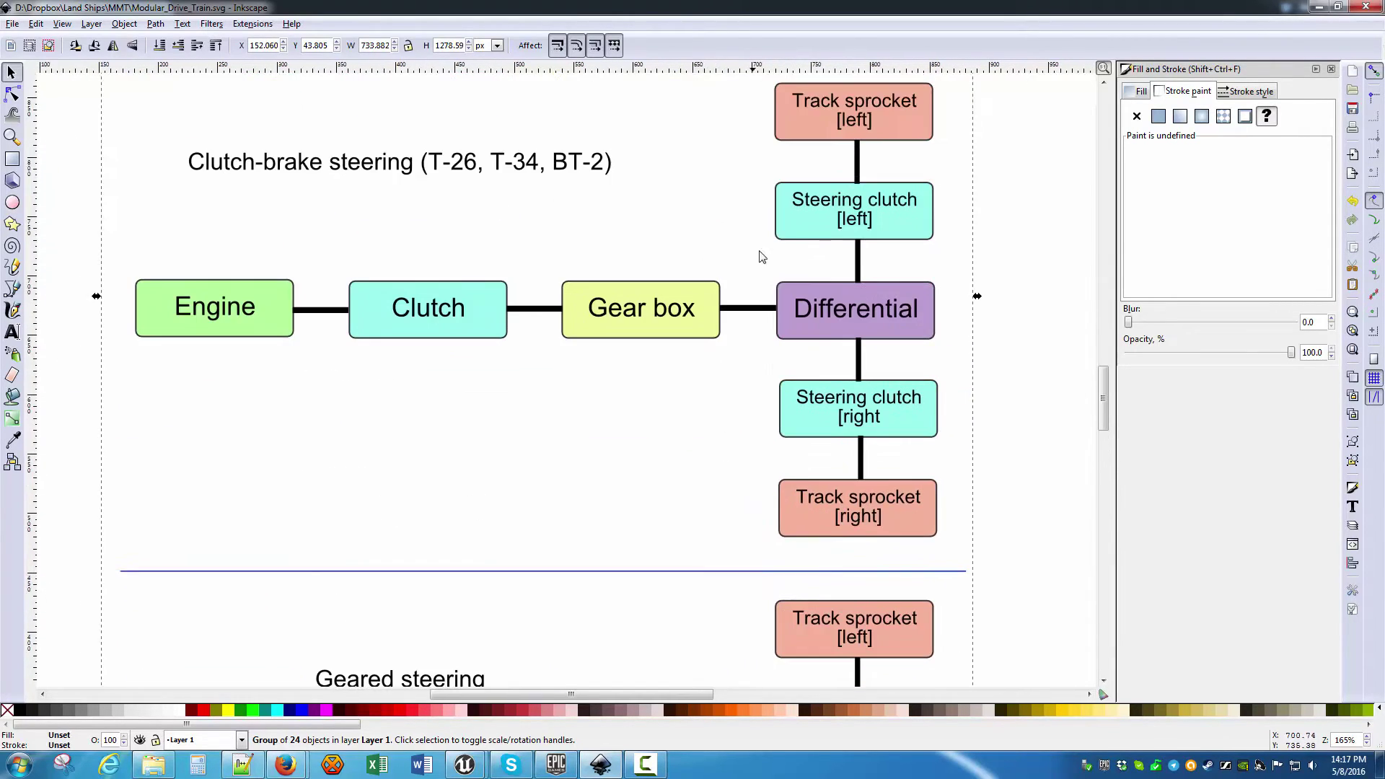
pyautogui.scroll(9, 759, 257)
pyautogui.scroll(8, 724, 347)
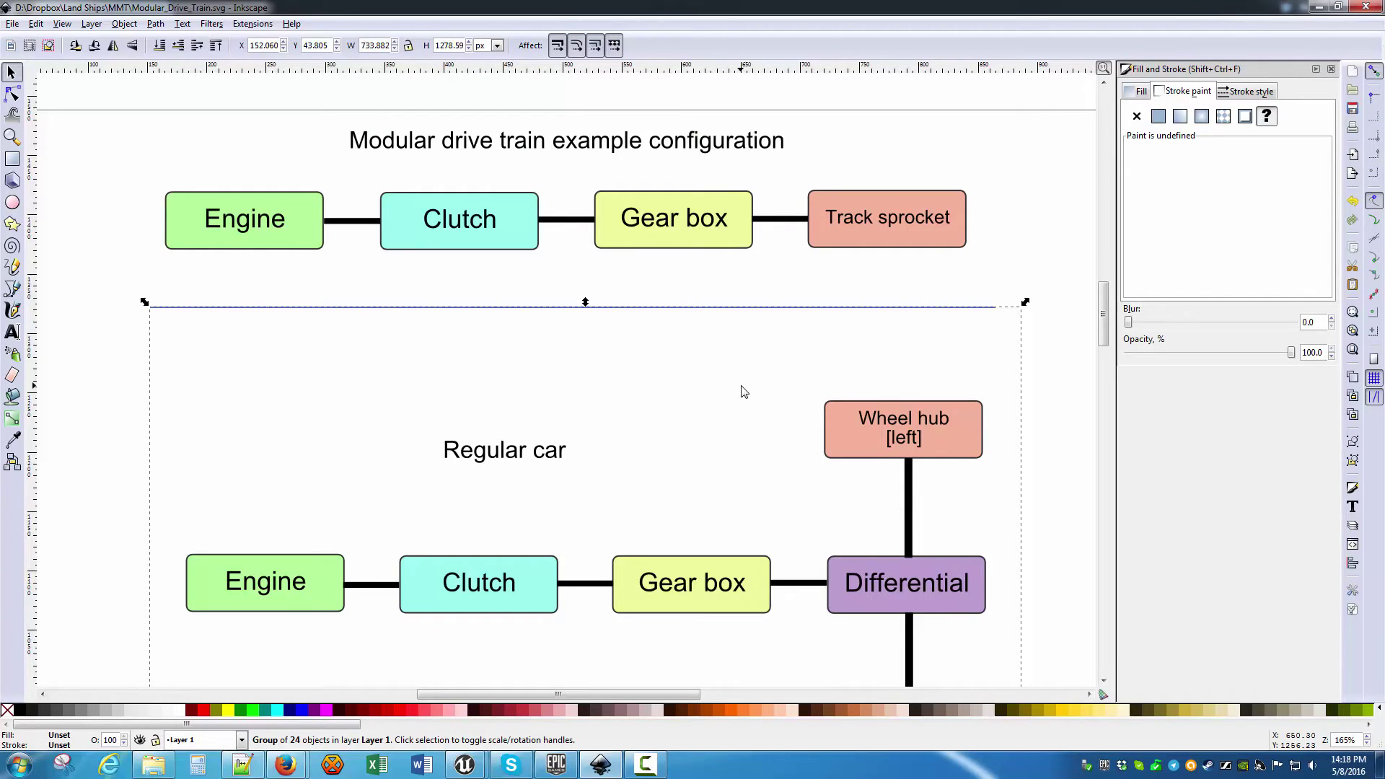
# Switch to the ModularDriveTrain blueprint in Unreal Editor and inspect the source and application drive references of DryClutchModular
pyautogui.moveTo(484, 769)
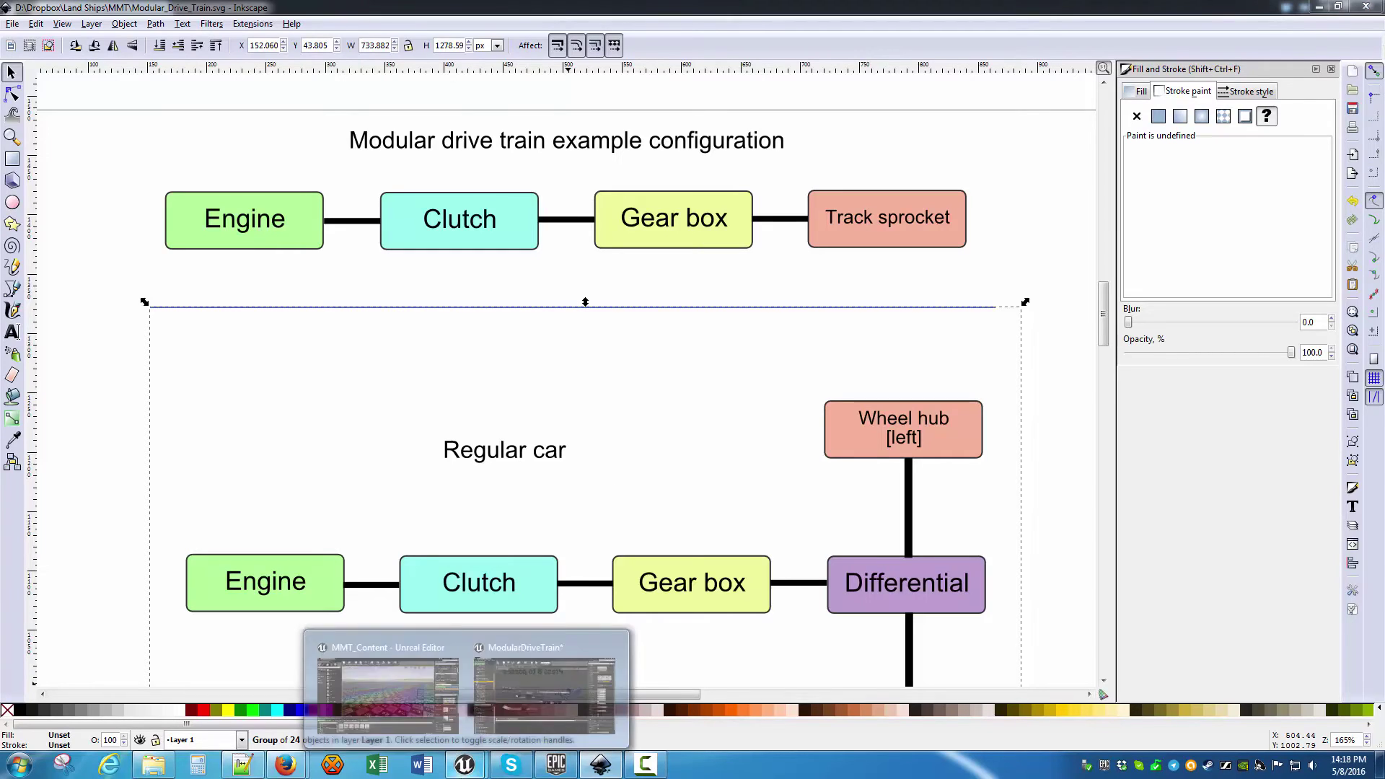
pyautogui.click(552, 678)
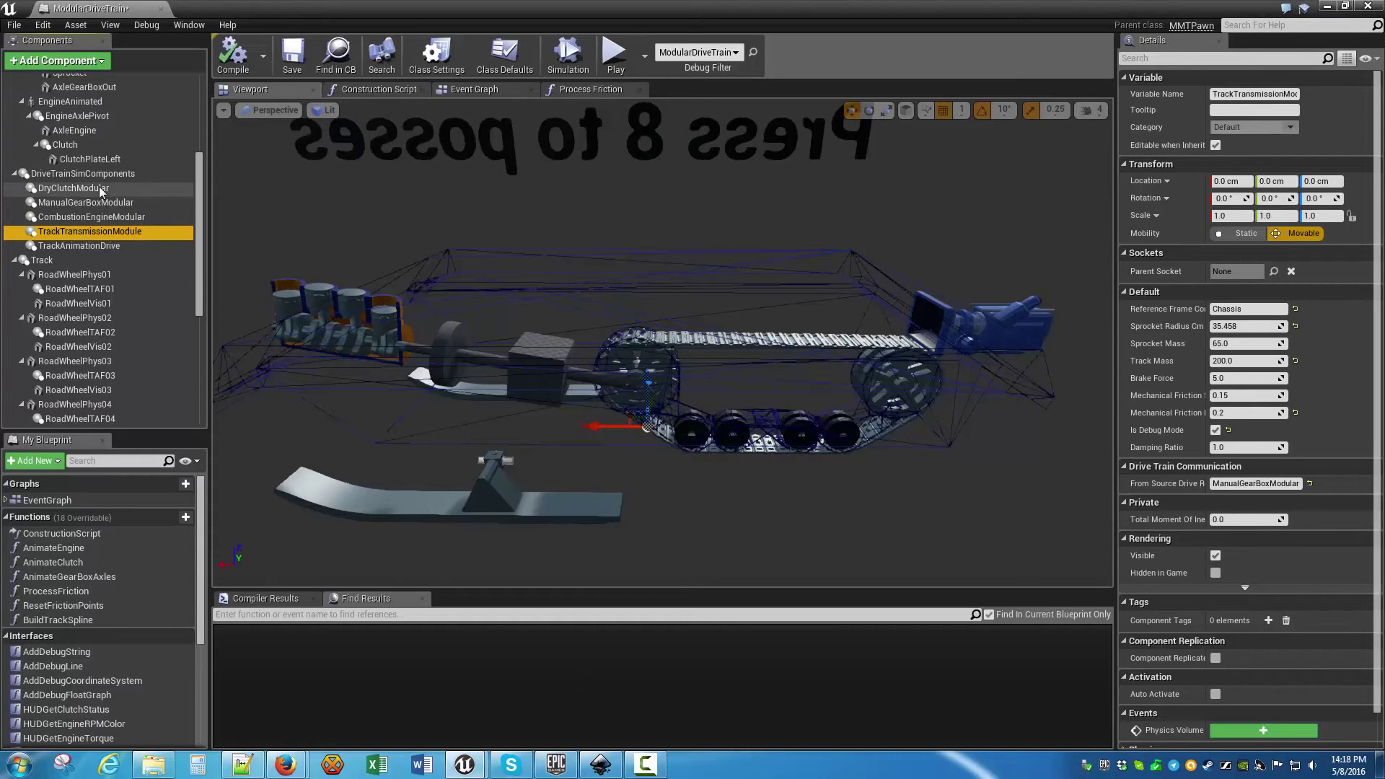
pyautogui.click(93, 202)
pyautogui.click(94, 189)
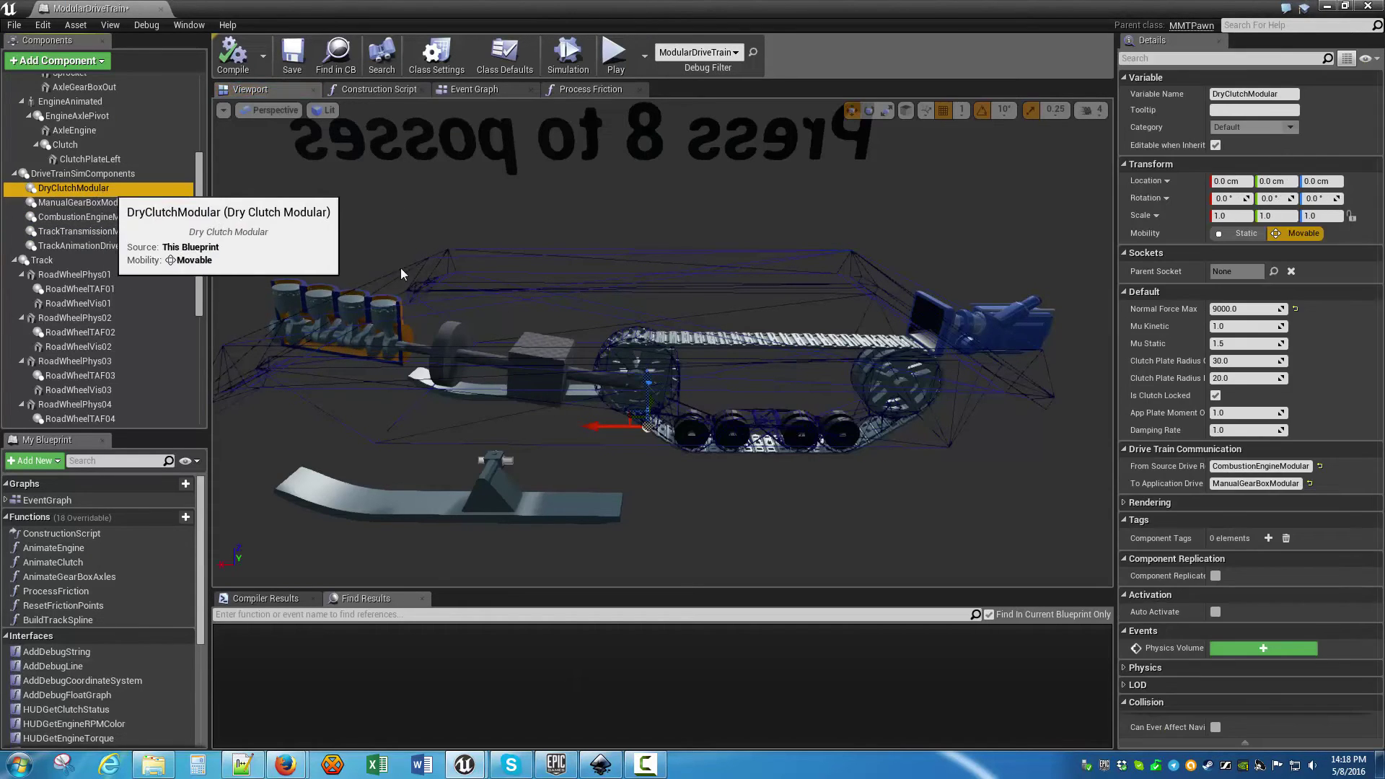
pyautogui.click(1259, 466)
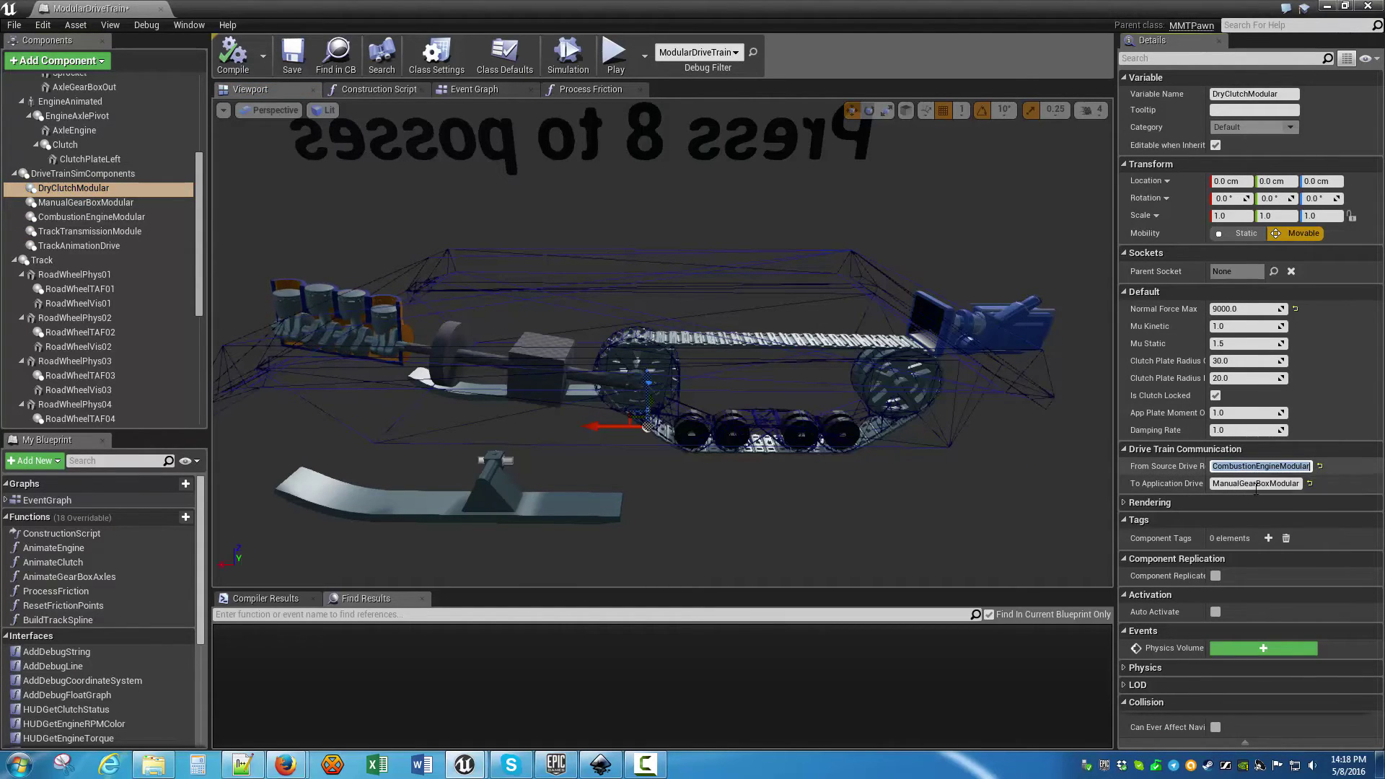
pyautogui.click(1268, 481)
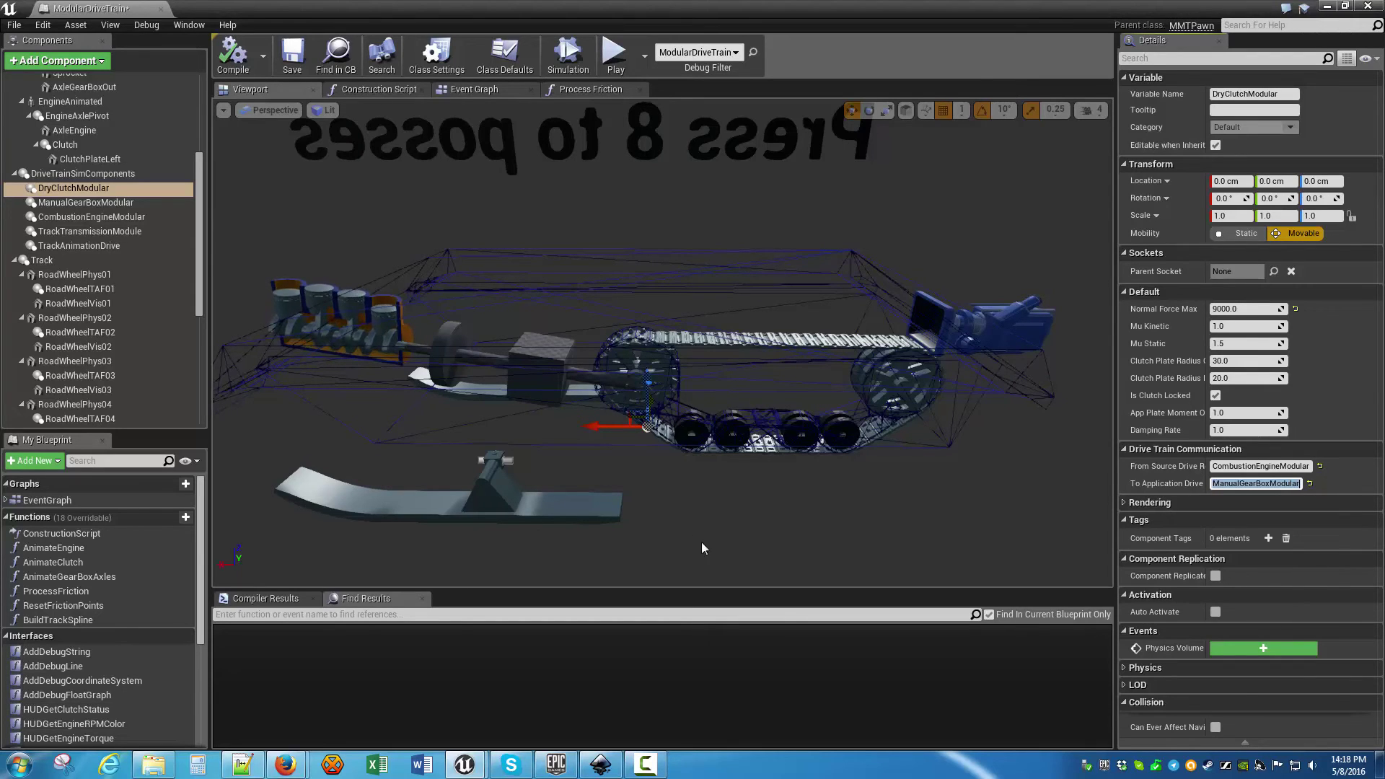
# Compare the Drive Train Communication settings of the CombustionEngineModular, ManualGearBoxModular and DryClutchModular components
pyautogui.moveTo(705, 548); pyautogui.dragTo(705, 548, button='right')
pyautogui.click(647, 427)
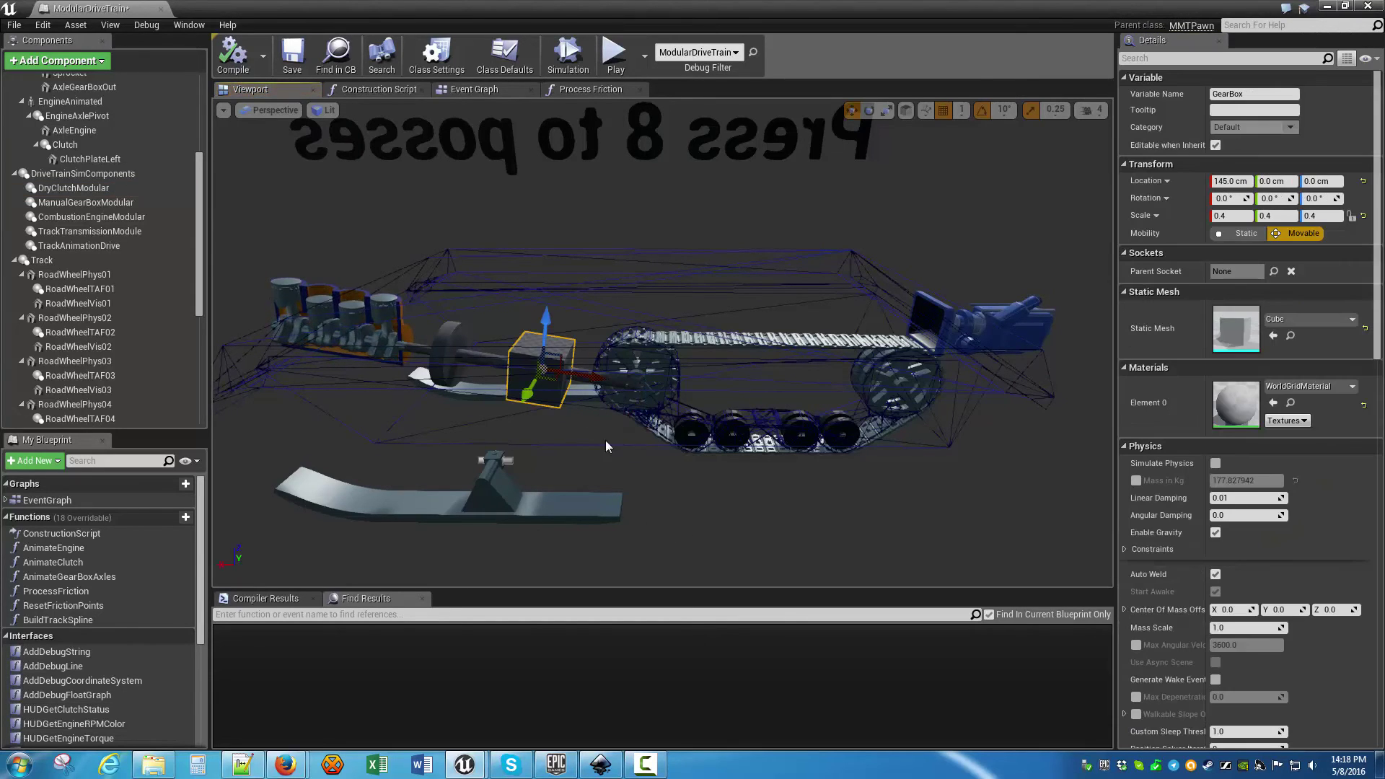
pyautogui.click(131, 221)
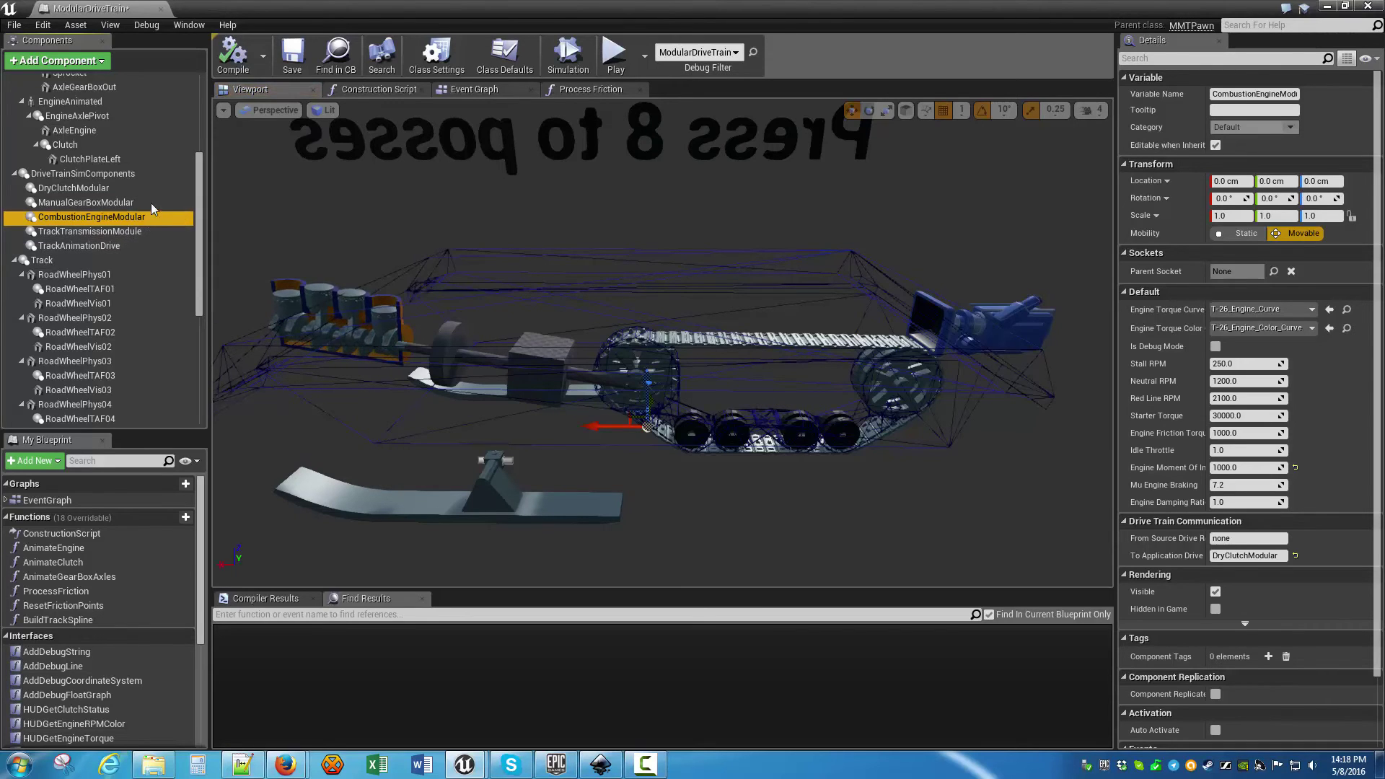
pyautogui.click(132, 204)
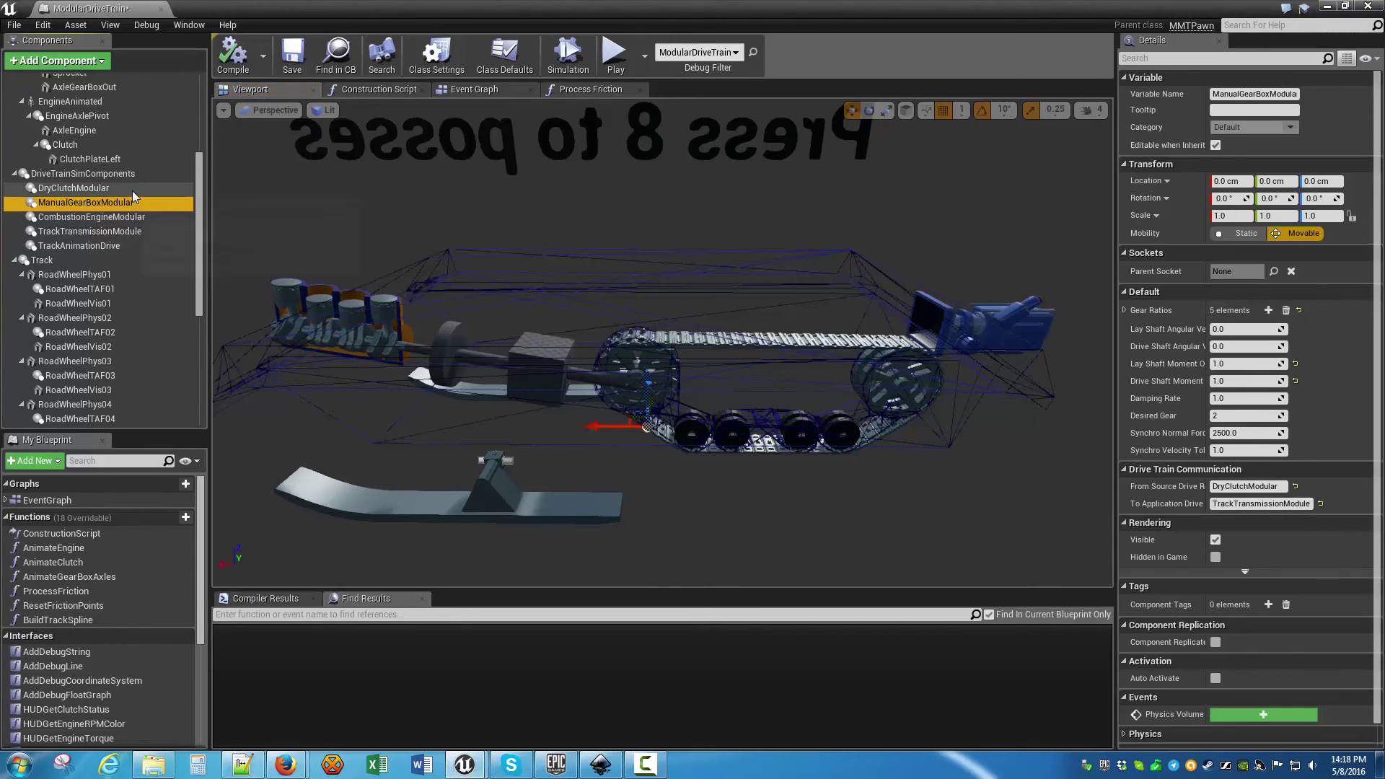
pyautogui.click(132, 189)
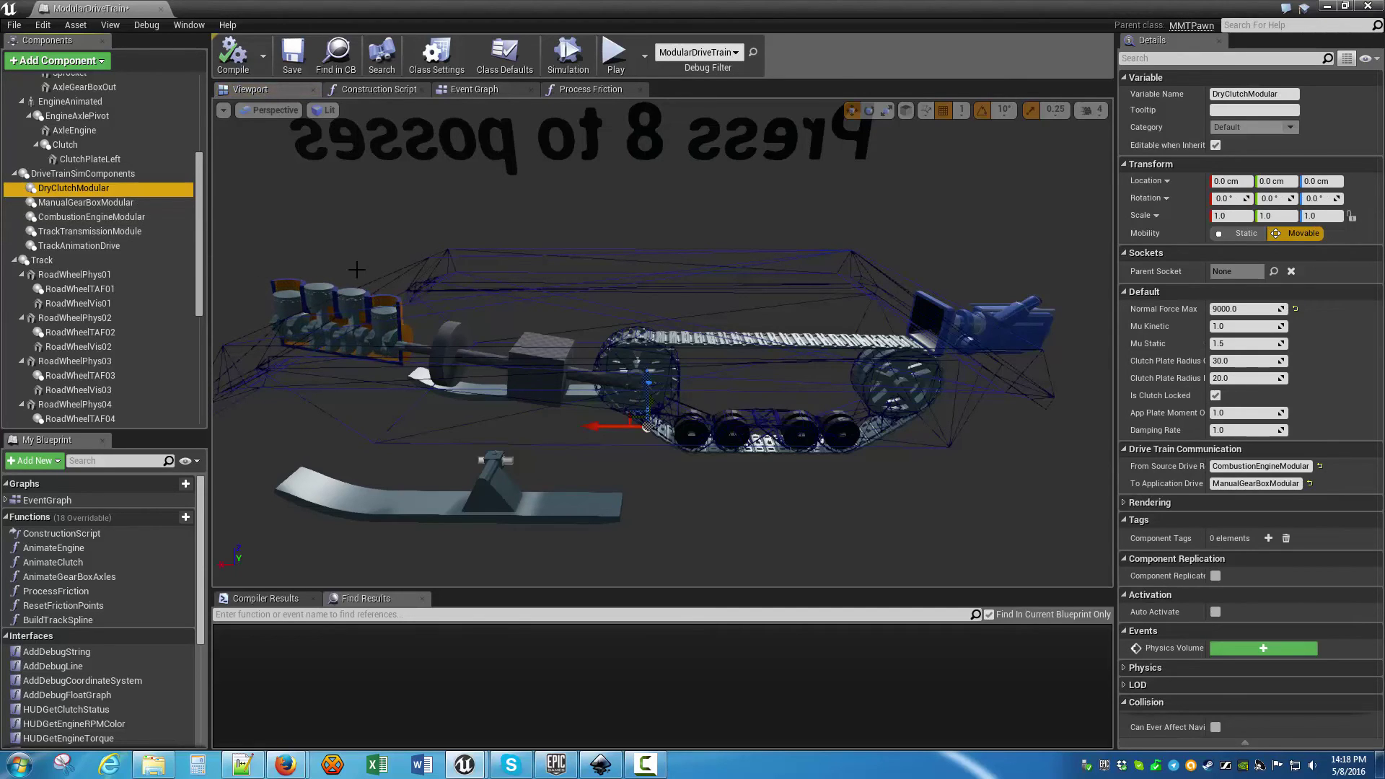
pyautogui.click(146, 218)
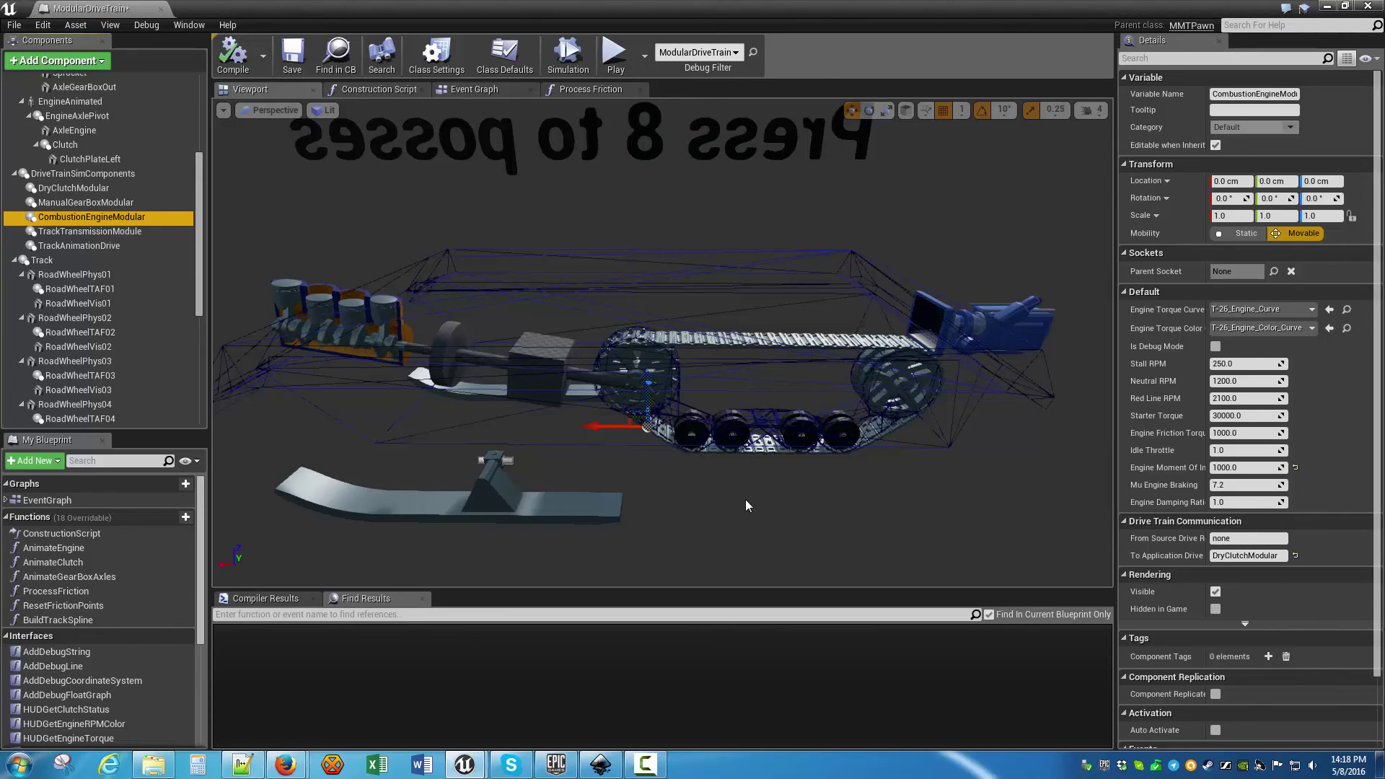
pyautogui.moveTo(759, 492); pyautogui.dragTo(801, 498, button='right')
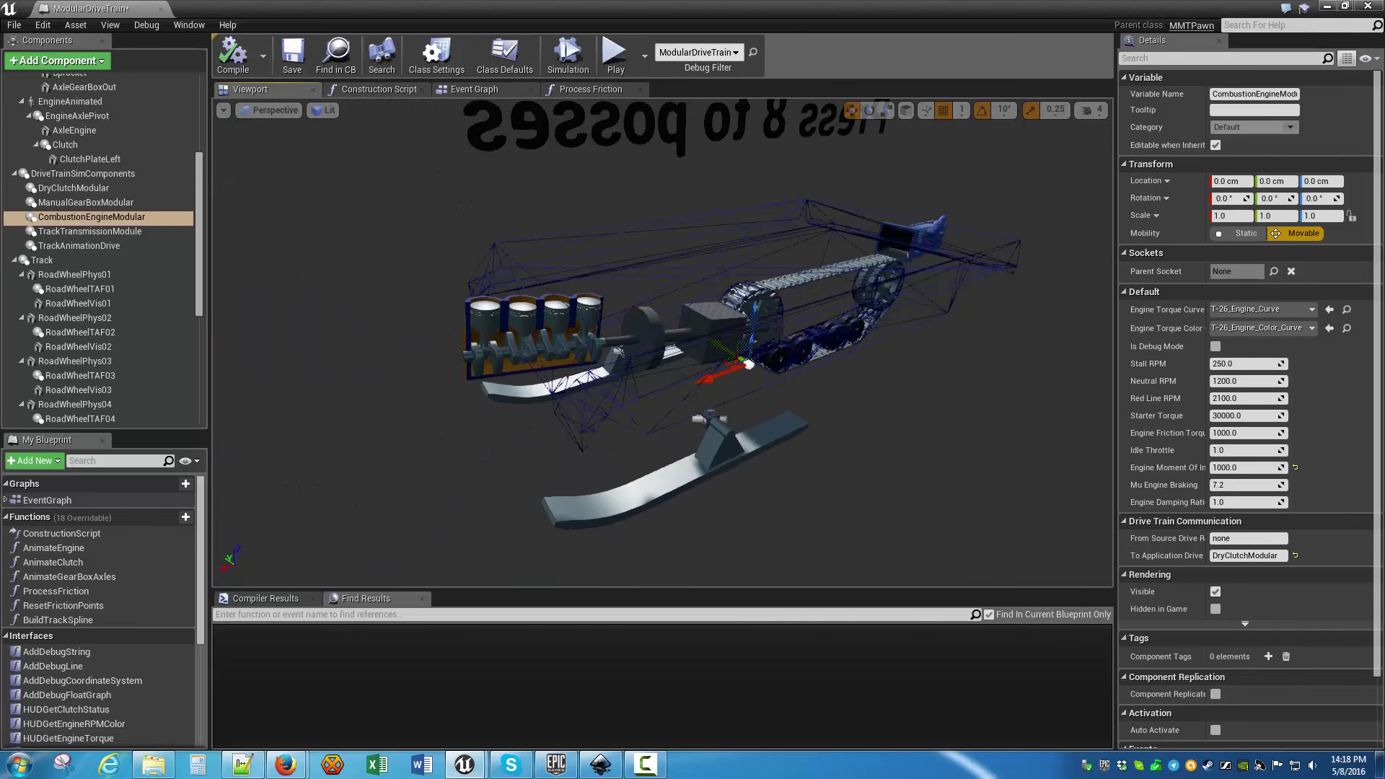